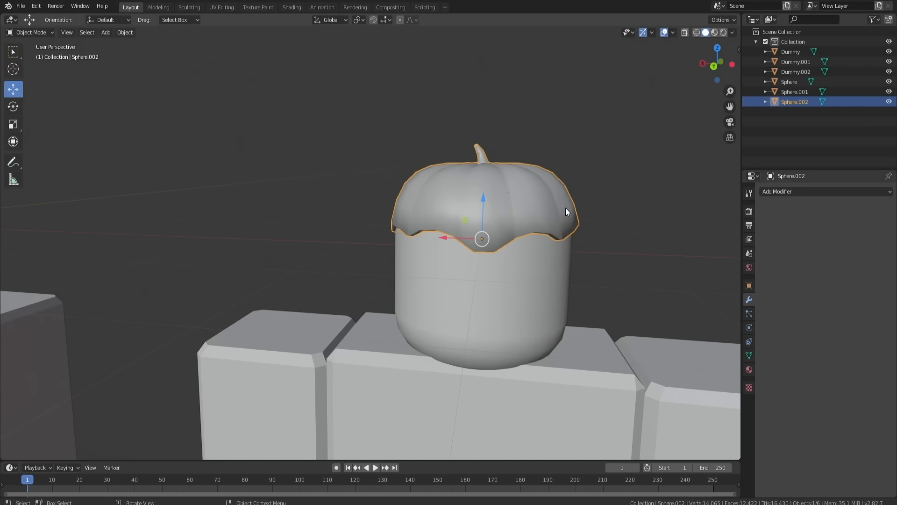
Undo the previous hat edits, including the Solidify modifier and the wavy lower edge, back to the whole pumpkin mesh.
key(Tab)
key(ctrl+z)
key(ctrl+z)
key(ctrl+z)
key(ctrl+z)
key(ctrl+z)
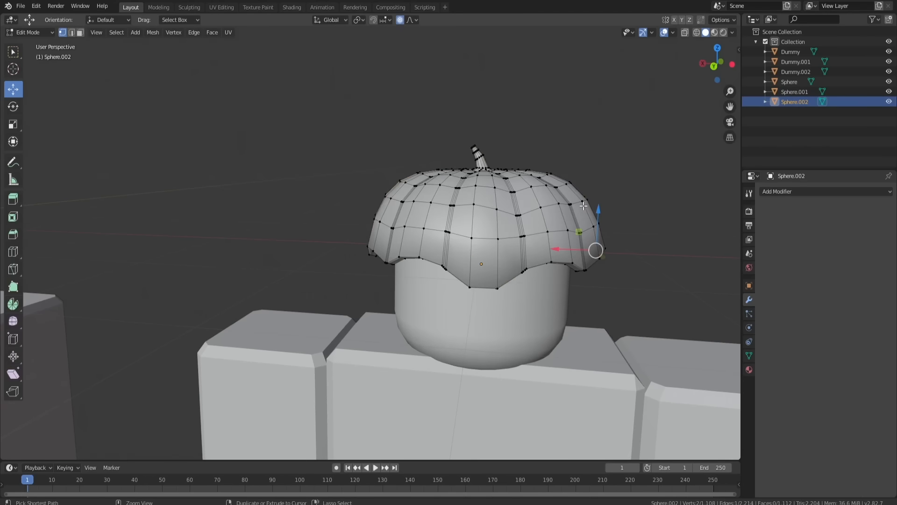
key(ctrl+z)
key(ctrl+z)
key(ctrl+z)
key(ctrl+z)
key(ctrl+z)
key(ctrl+z)
key(ctrl+z)
key(ctrl+z)
key(ctrl+z)
key(ctrl+z)
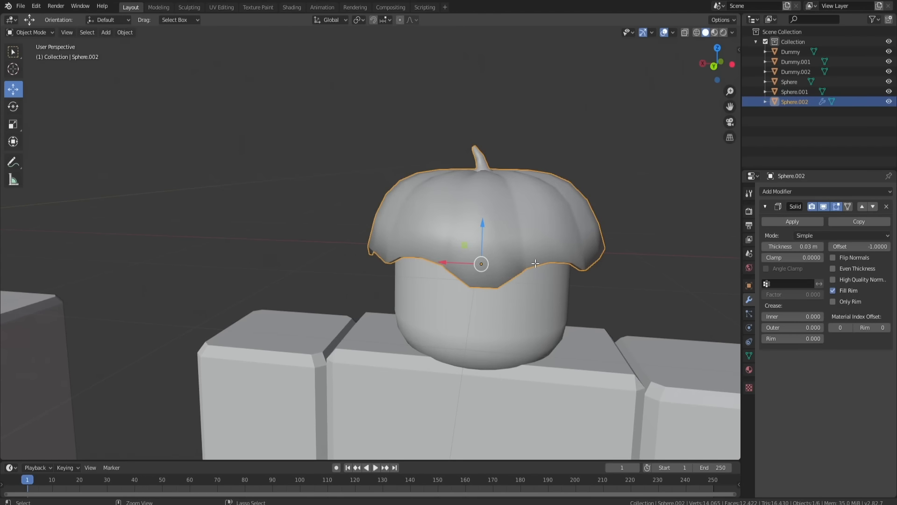
key(ctrl+z)
key(ctrl+z)
key(ctrl+z)
key(ctrl+z)
key(ctrl+z)
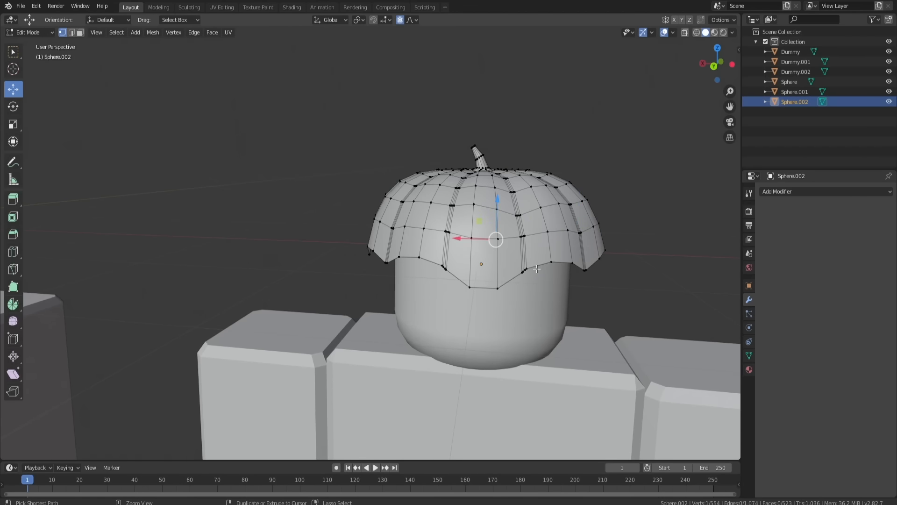
Delete the faces of the pumpkin's lower half, selecting through the mesh in back wireframe view, and return to solid shading.
middle_drag(532, 255, 472, 225)
key(Tab)
key(3)
key(shift+z)
drag(229, 260, 511, 375)
key(x)
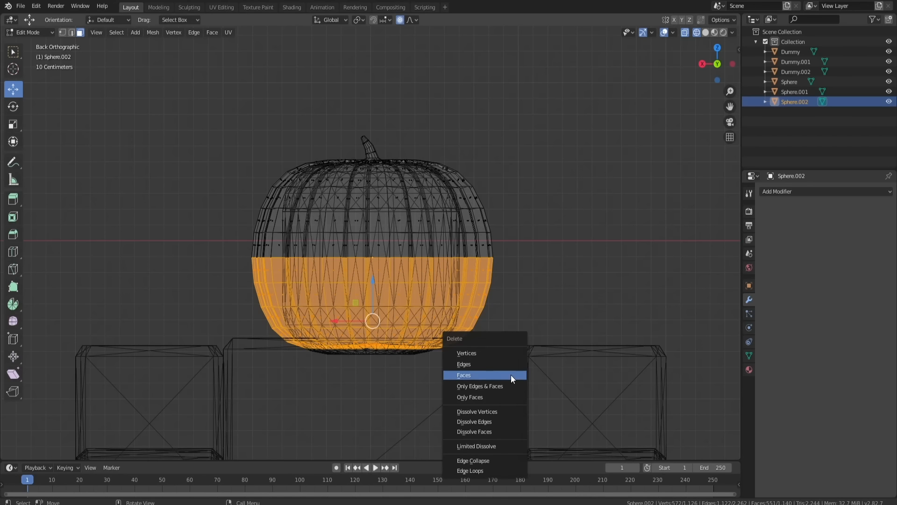
click(503, 372)
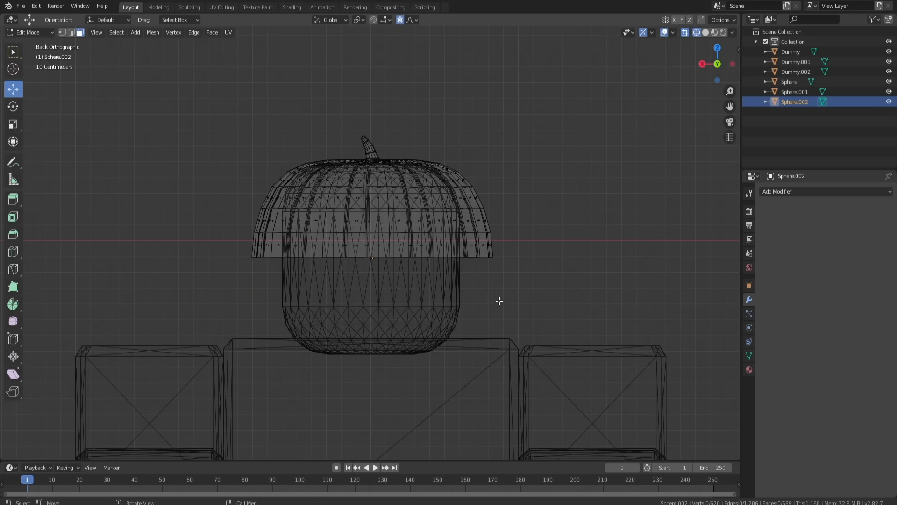
key(z)
click(558, 300)
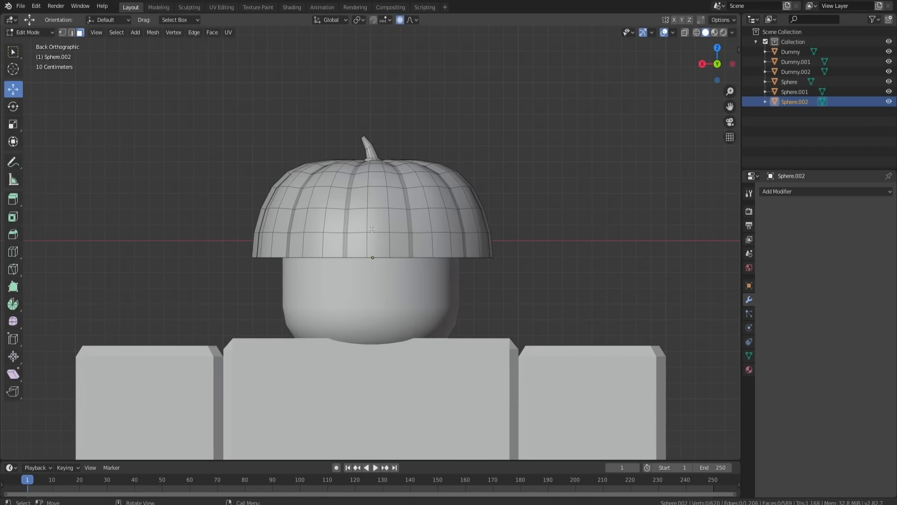
Extrude the open bottom edge loop of the pumpkin cap outward with a scale of about 1.075.
scroll(328, 173, up, 1)
middle_drag(327, 172, 414, 240)
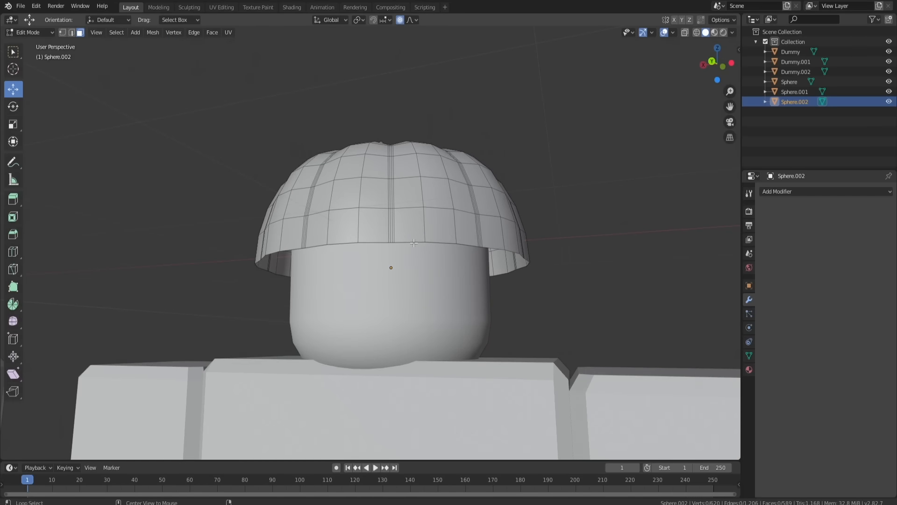
click(72, 32)
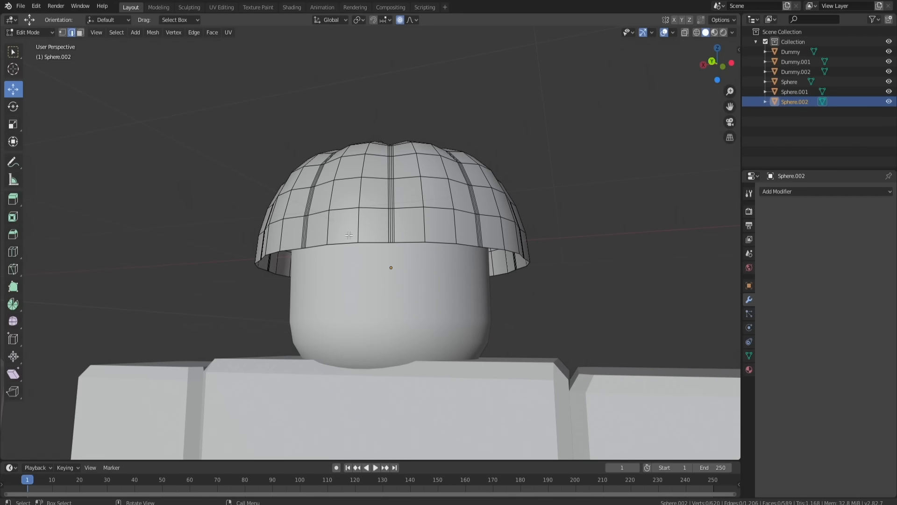
alt+click(369, 247)
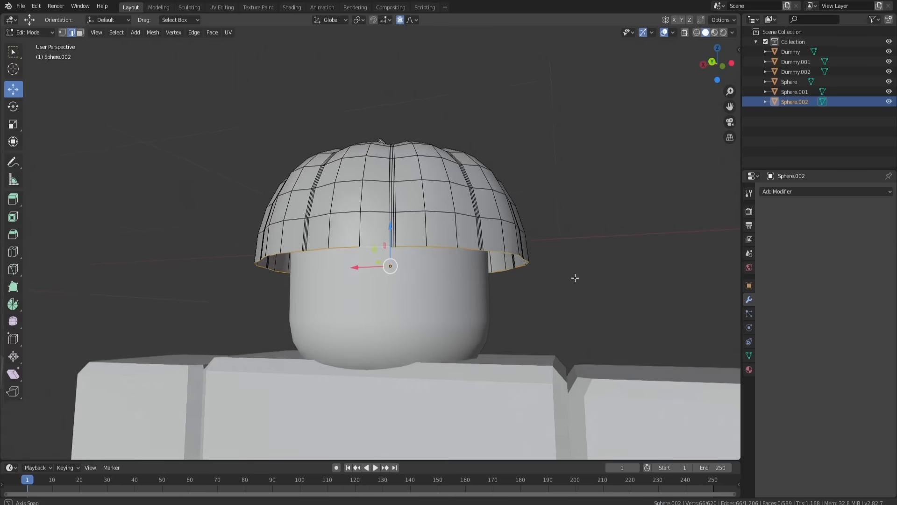
middle_drag(575, 276, 579, 290)
key(e)
key(s)
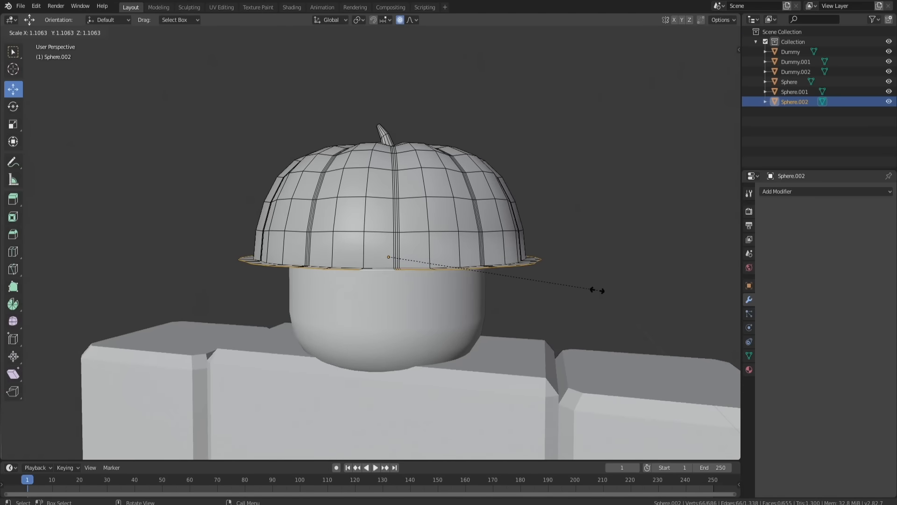
click(595, 289)
key(e)
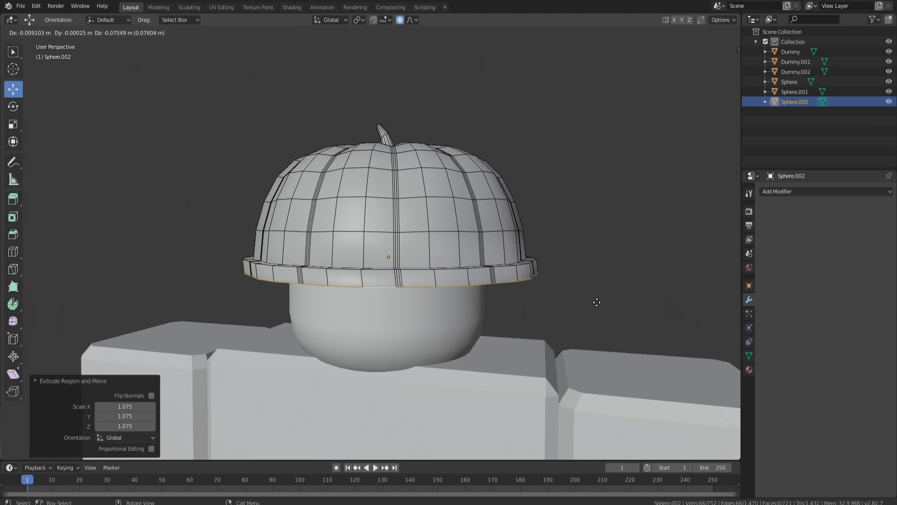
right_click(594, 290)
middle_drag(596, 281, 616, 280)
key(e)
key(x)
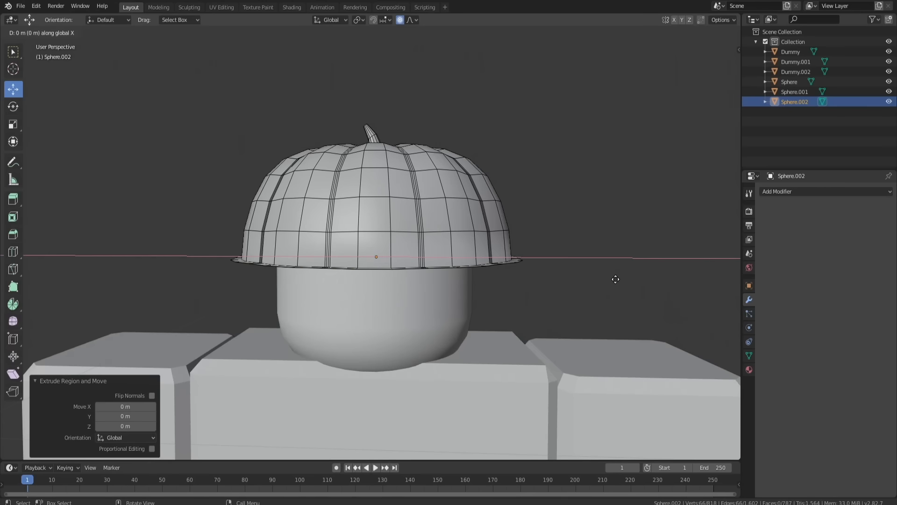
right_click(616, 279)
Extrude the outer brim edge loop straight down along Z by about 0.191 m.
key(e)
key(z)
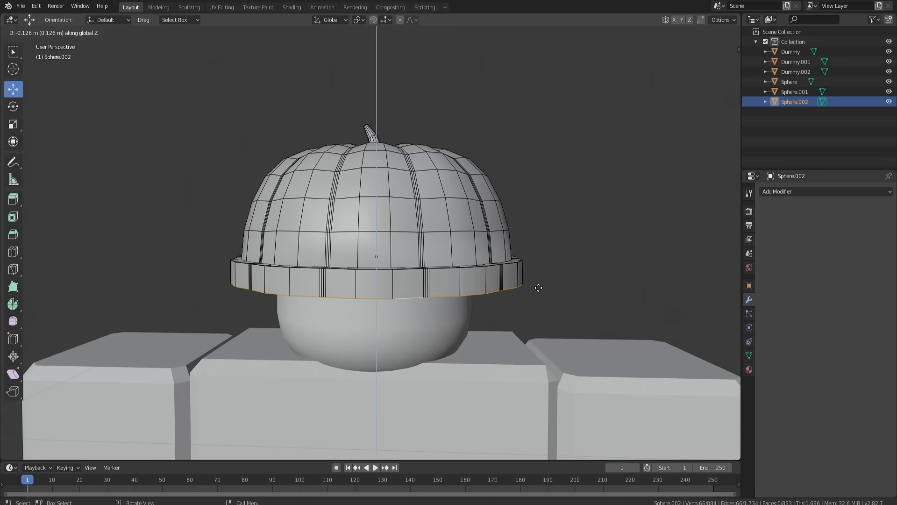
click(567, 296)
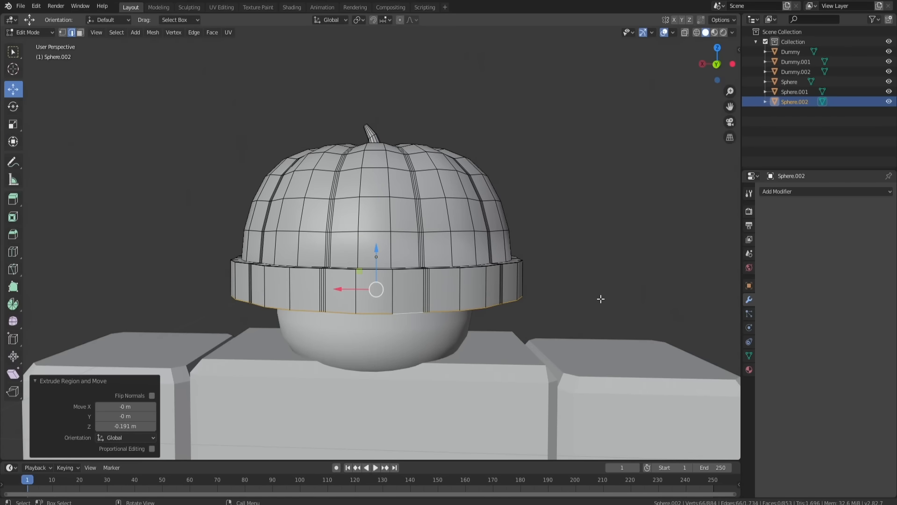
Try extruding the brim's lower edge loop inward with a scale of 0.941, and undo it.
key(e)
key(s)
click(585, 295)
middle_drag(579, 286, 581, 247)
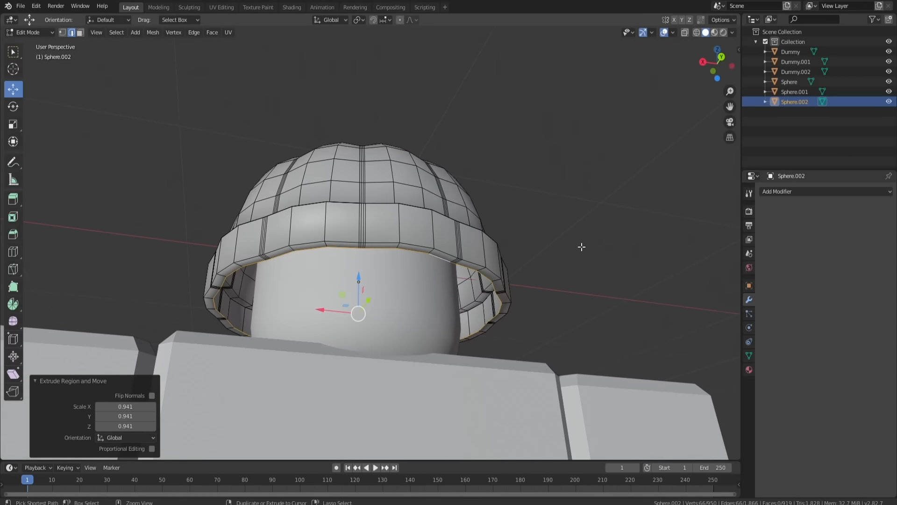
key(ctrl+z)
Mark the edge loop where the pumpkin dome meets the brim as sharp.
middle_drag(500, 290, 477, 298)
key(Tab)
middle_drag(517, 255, 519, 239)
key(Tab)
scroll(519, 238, up, 2)
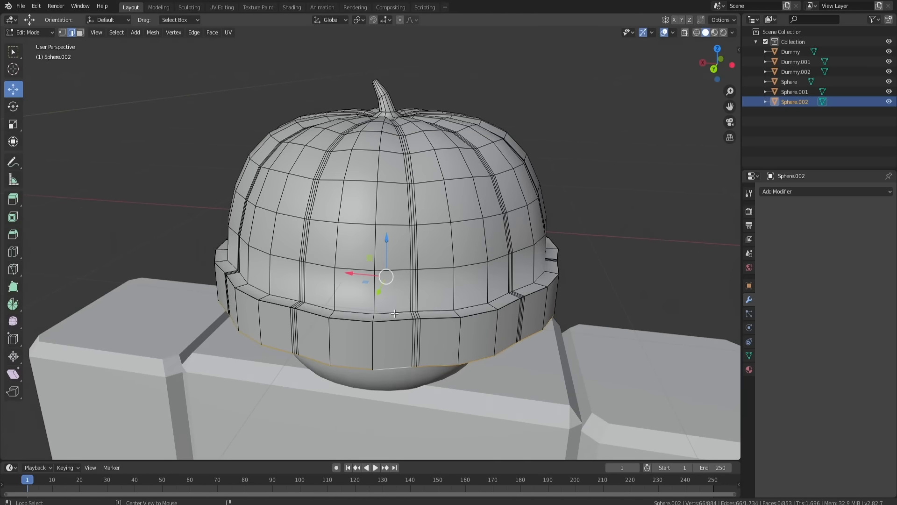
middle_drag(365, 301, 334, 297)
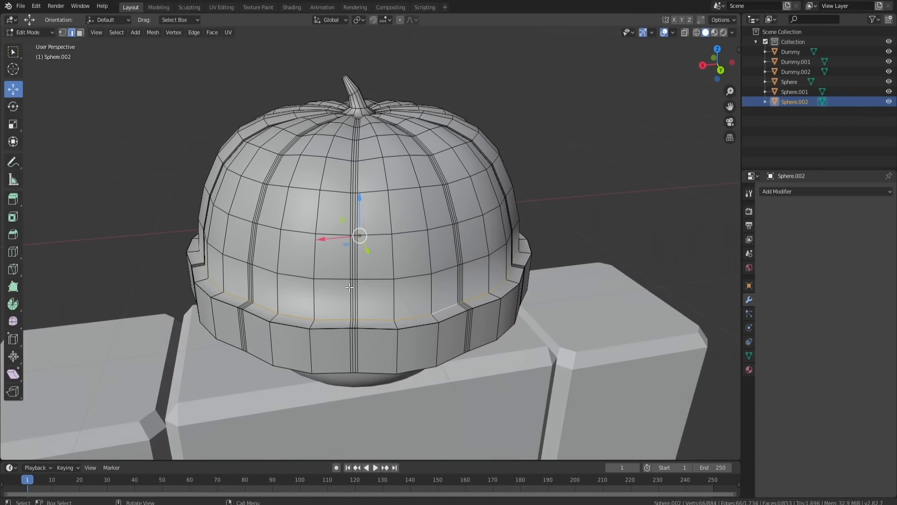
click(194, 32)
click(213, 211)
Select the hat's linked shell without the stem and add a Solidify modifier with a thickness of 0.08 m.
key(a)
scroll(365, 280, down, 2)
middle_drag(364, 280, 346, 256)
click(803, 192)
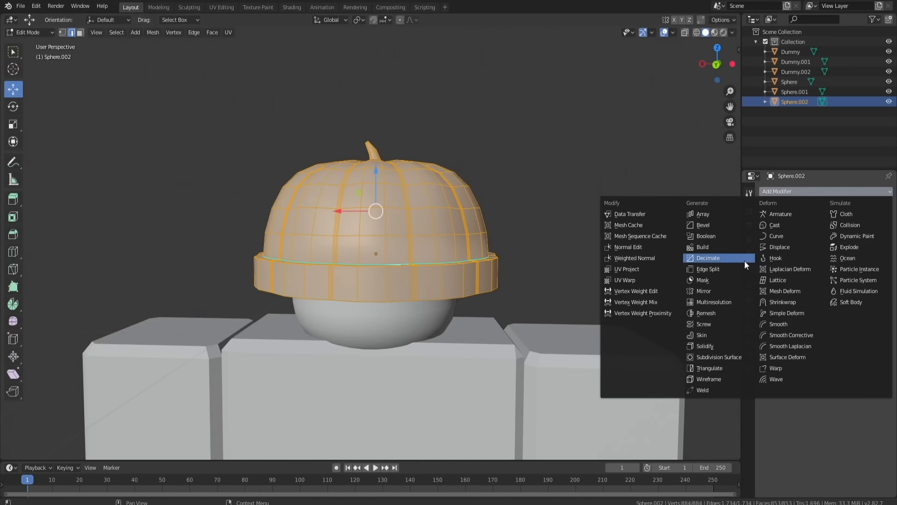
click(433, 220)
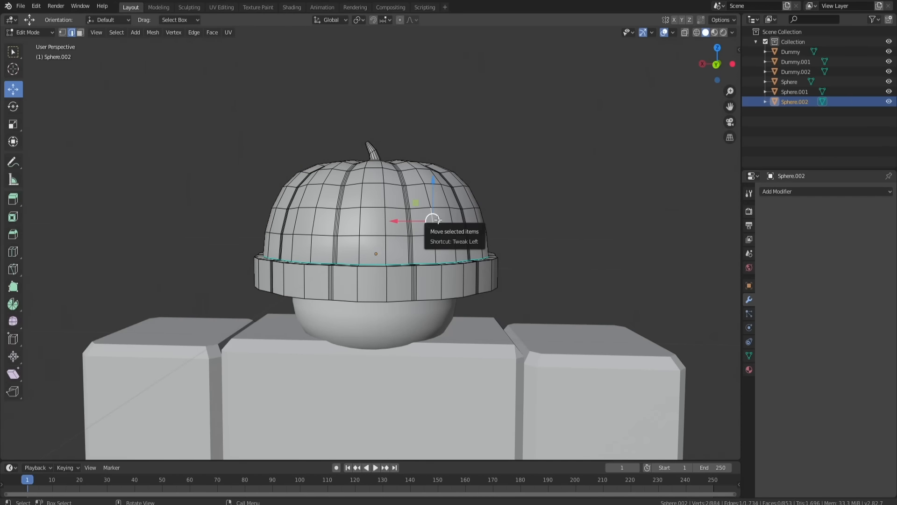
key(l)
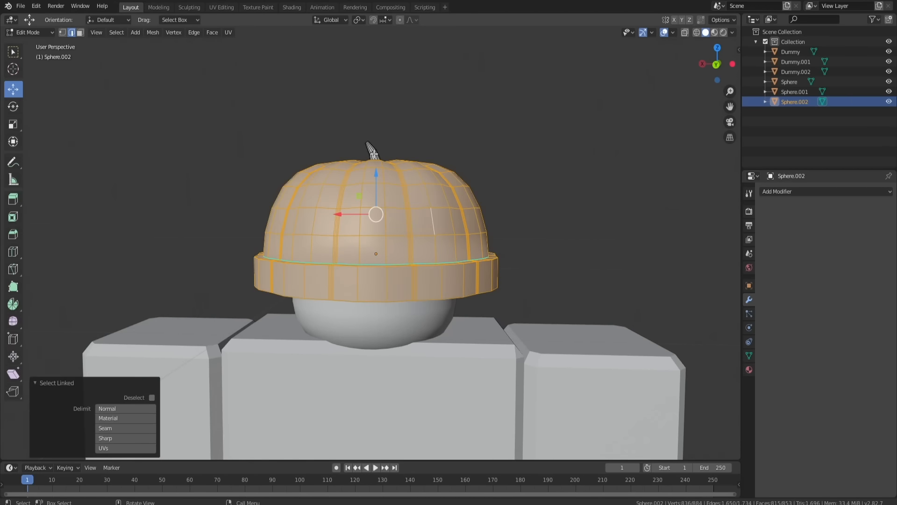
click(795, 192)
click(711, 347)
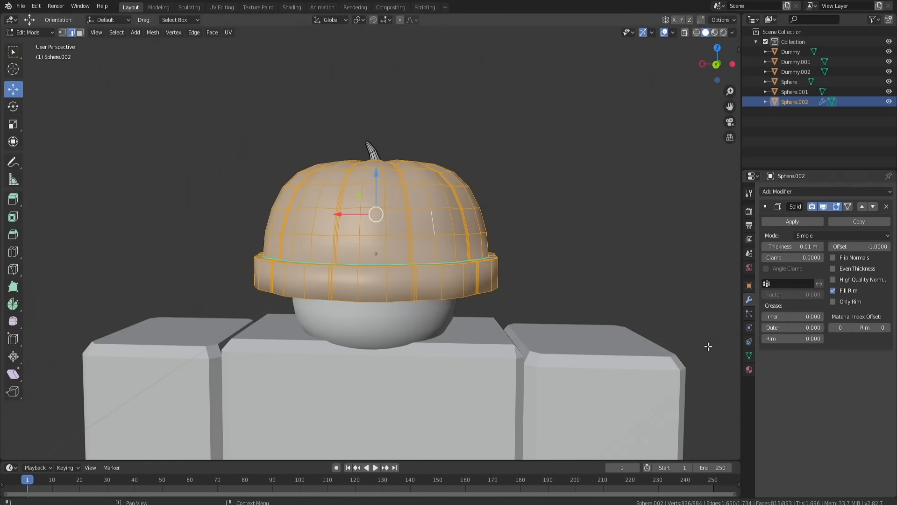
middle_drag(582, 284, 588, 224)
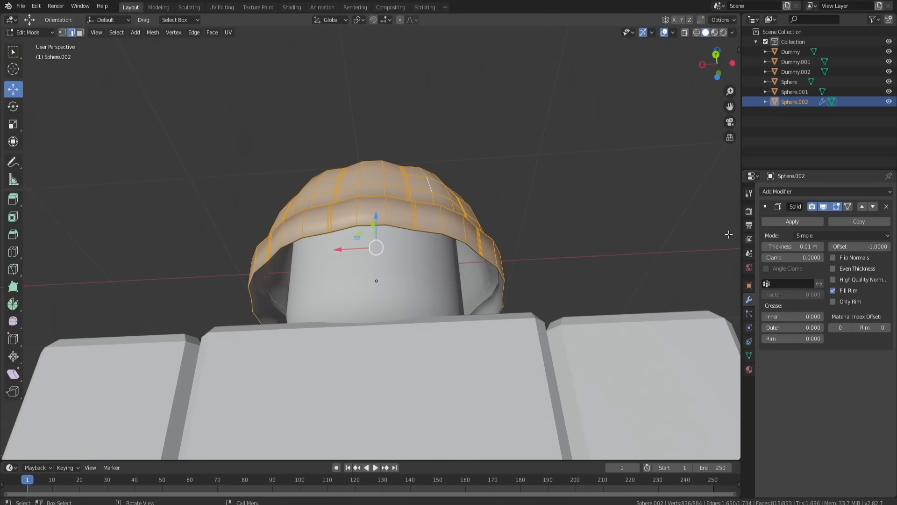
drag(791, 247, 798, 246)
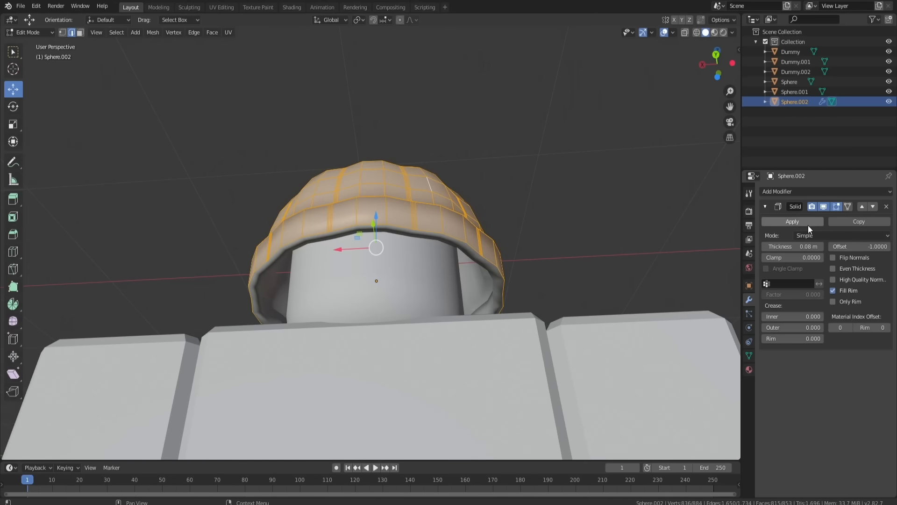
click(765, 206)
Set the hat's Solidify thickness to 0.06 m and return to Object Mode.
middle_drag(473, 224, 478, 262)
key(Tab)
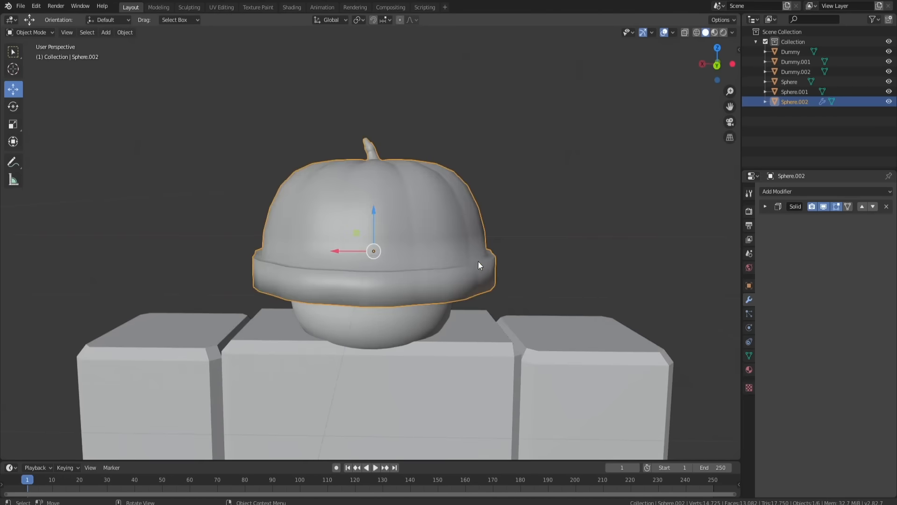
scroll(370, 217, up, 5)
key(Tab)
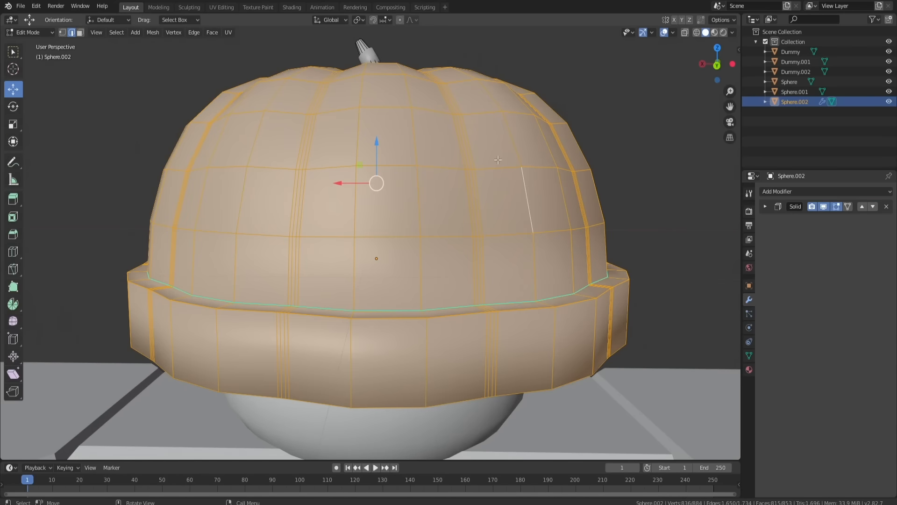
click(765, 207)
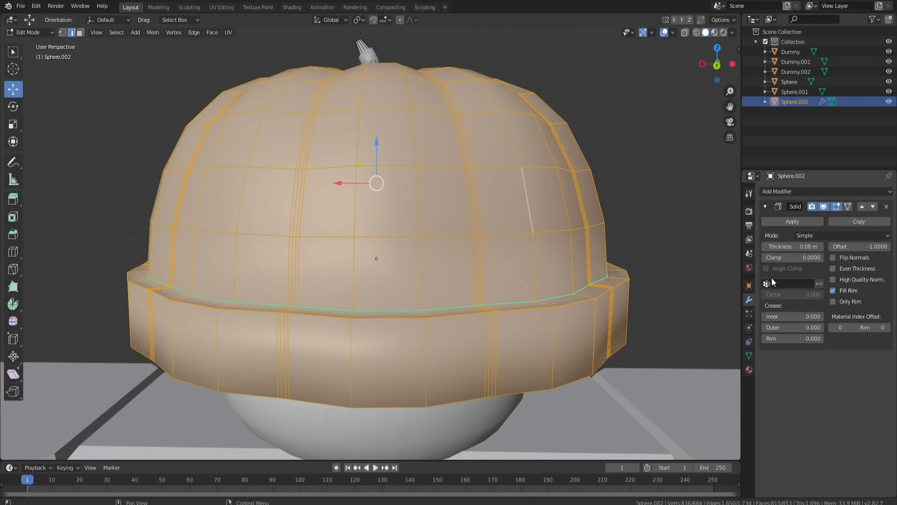
click(764, 247)
click(764, 248)
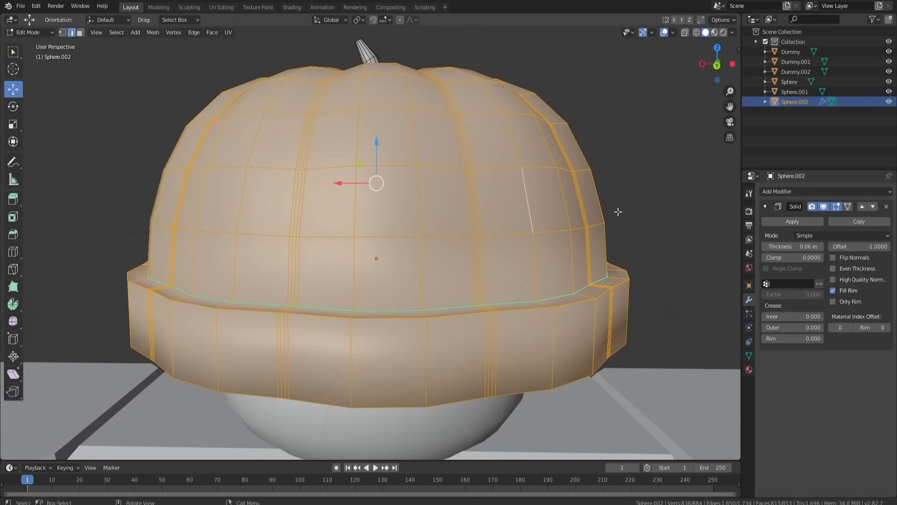
key(Tab)
Scale the pumpkin hat to about 0.706 and raise it along Z onto the top of the dummy's head.
middle_drag(563, 225, 443, 254)
key(s)
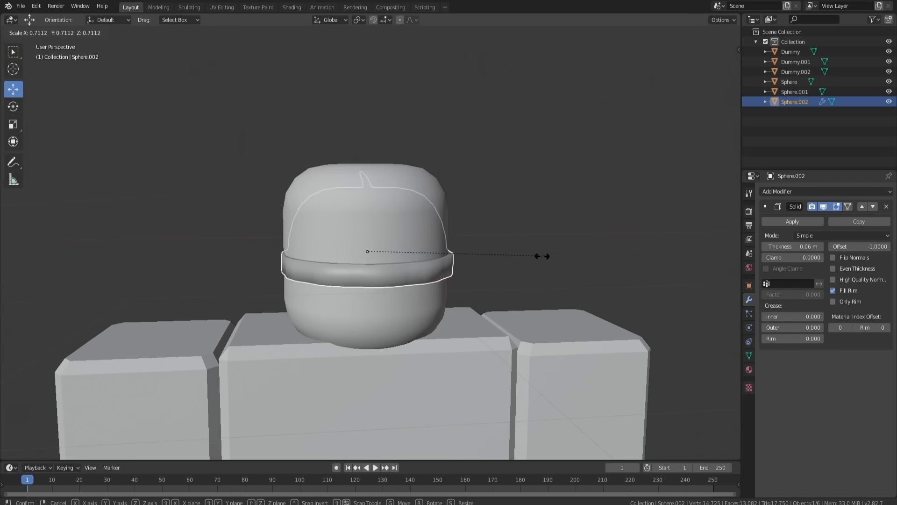
click(542, 256)
middle_drag(542, 256, 537, 255)
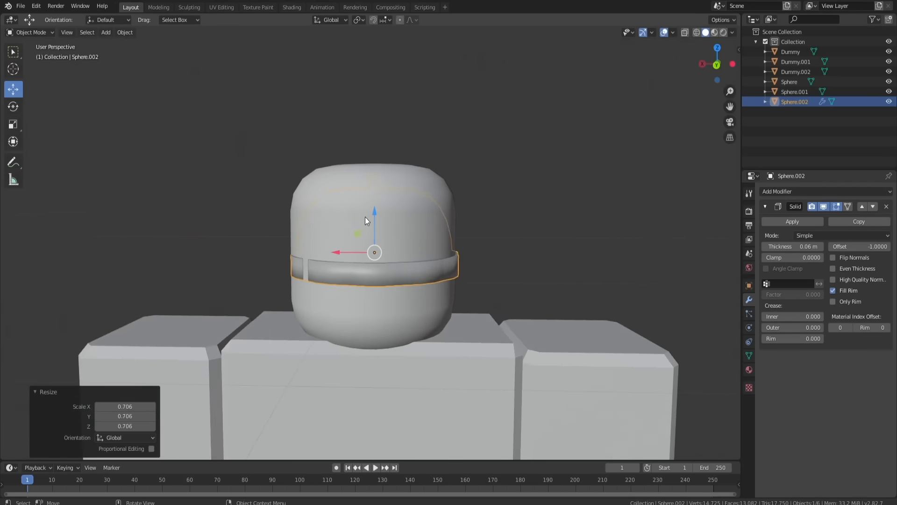
drag(374, 204, 374, 183)
Delete the two outer dummies, Dummy.001 and Dummy.002, together with the whole pumpkin at the end of the row.
scroll(373, 183, down, 6)
middle_drag(637, 316, 501, 305)
click(271, 300)
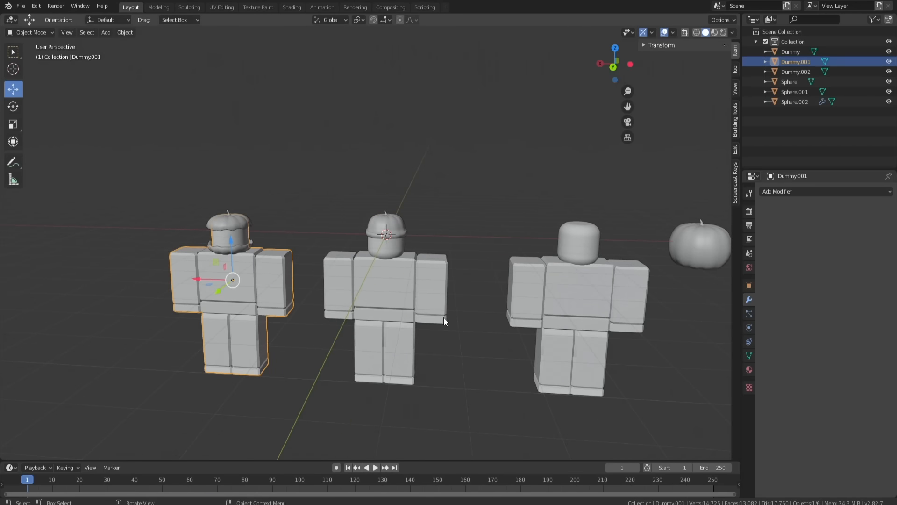
shift+click(578, 312)
shift+click(695, 248)
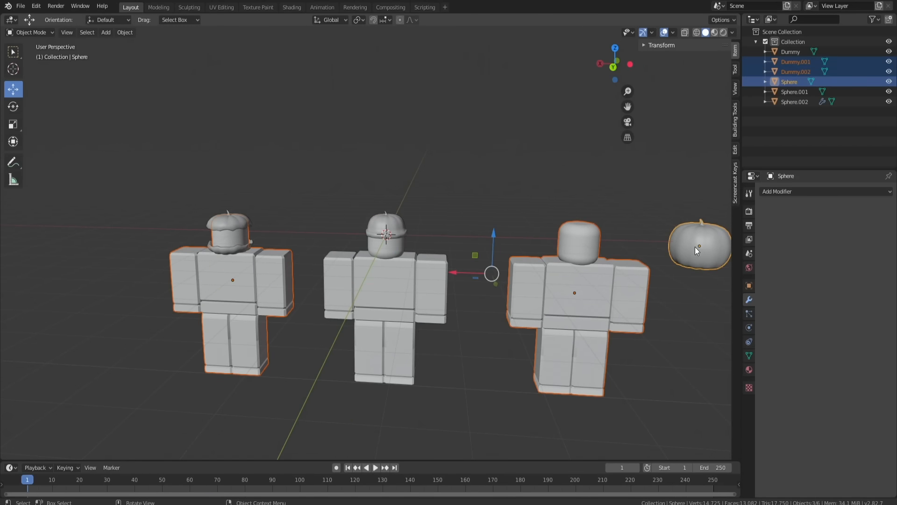
key(Delete)
Examine the split pumpkin's two halves and compare them with the brimmed cap on the dummy's head.
click(246, 246)
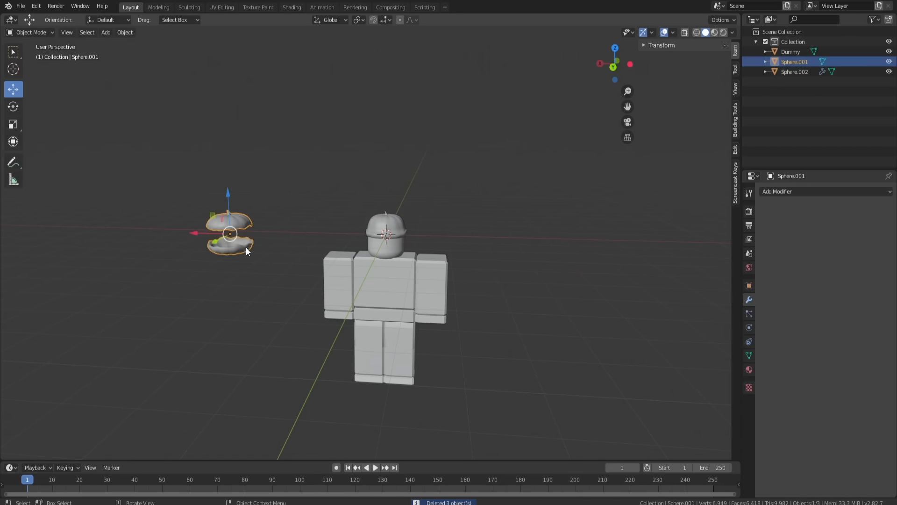
key(KP_Decimal)
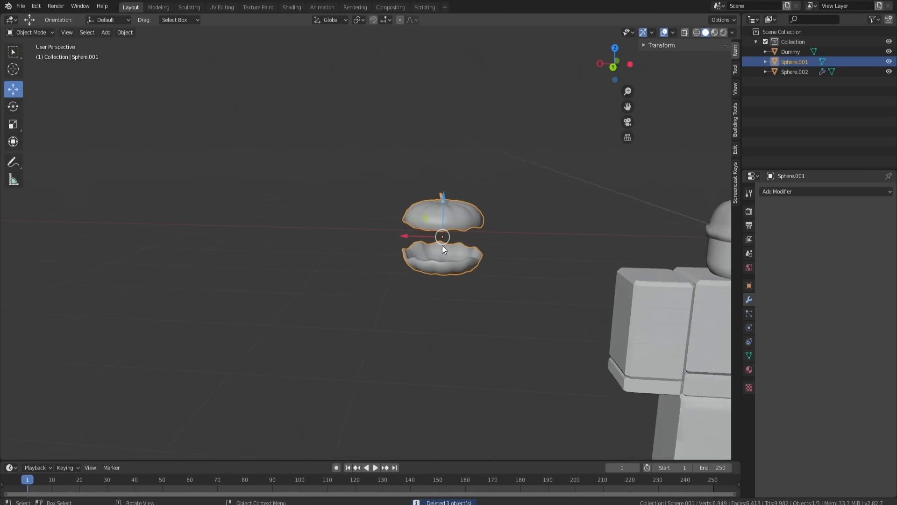
scroll(534, 239, up, 6)
shift+middle_drag(543, 239, 299, 274)
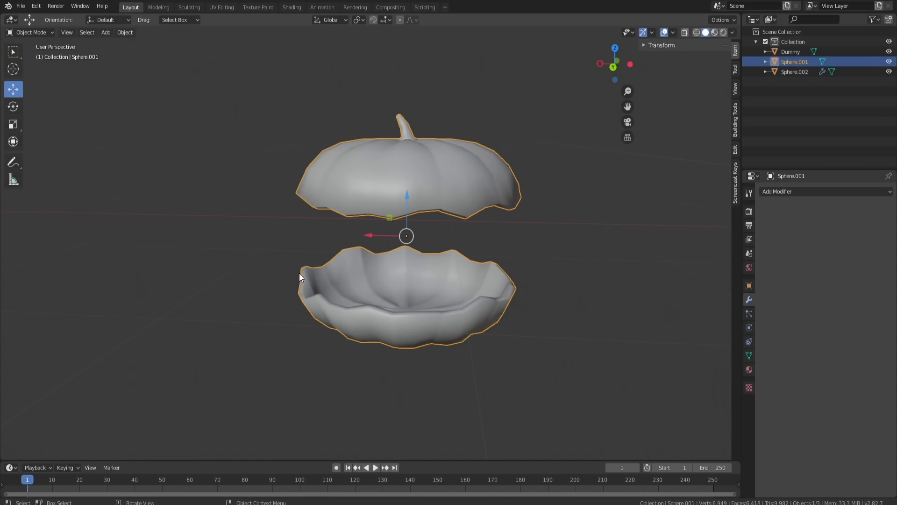
shift+middle_drag(315, 297, 327, 341)
middle_drag(316, 297, 313, 290)
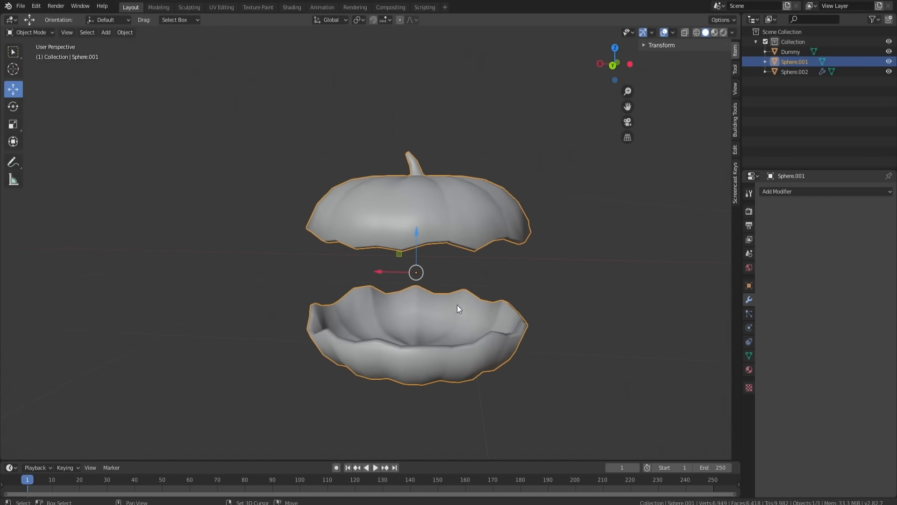
shift+middle_drag(486, 296, 424, 285)
scroll(487, 278, down, 4)
shift+middle_drag(546, 272, 325, 259)
shift+middle_drag(439, 258, 329, 258)
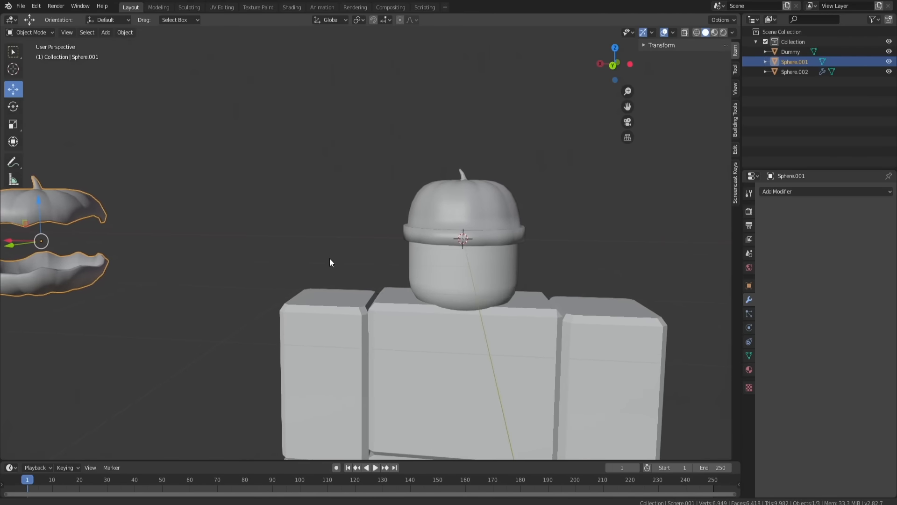
scroll(458, 244, up, 1)
scroll(460, 244, up, 2)
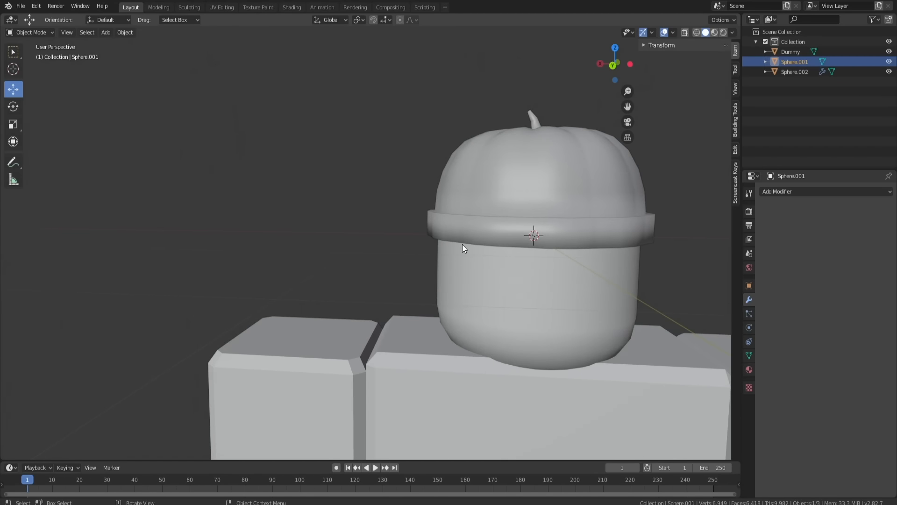
scroll(462, 245, down, 3)
shift+middle_drag(99, 253, 278, 235)
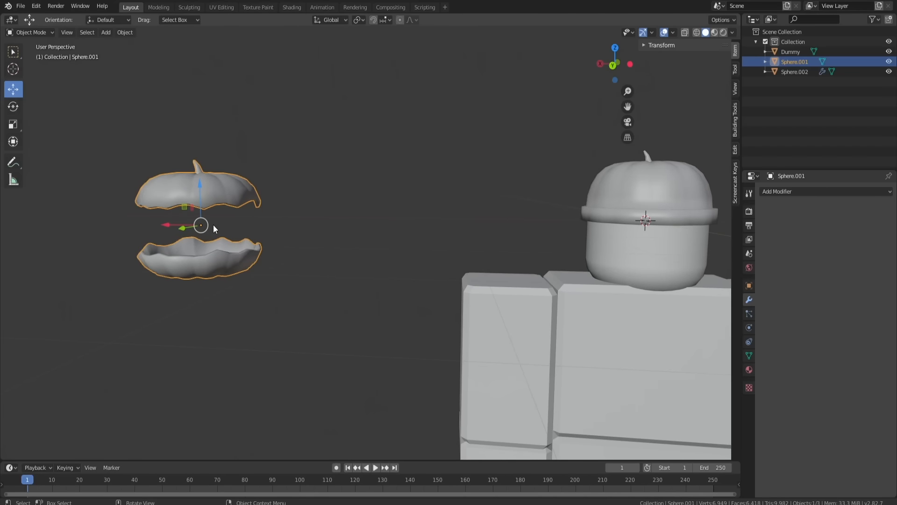
scroll(213, 228, down, 2)
scroll(213, 228, up, 4)
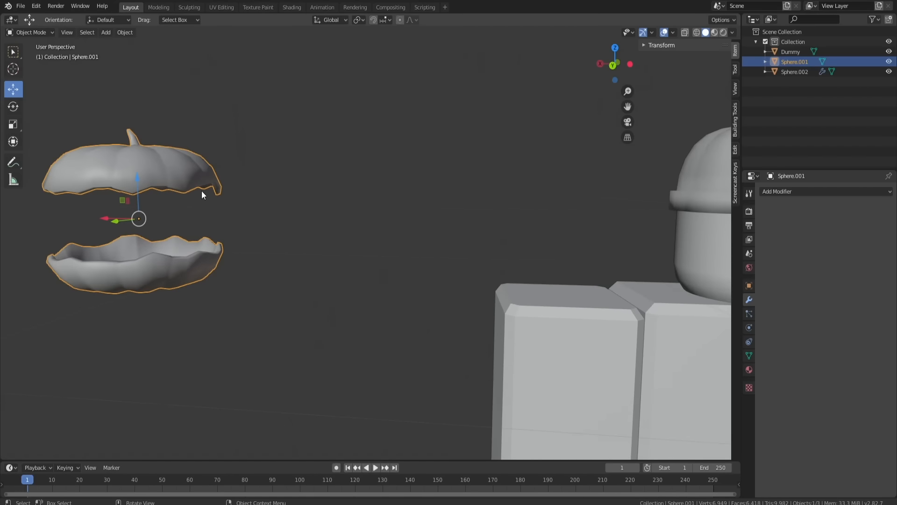
scroll(473, 255, down, 2)
Try to bevel the upper and lower outer edge loops of the cap's brim together in Edit Mode.
shift+middle_drag(448, 243, 285, 232)
click(520, 204)
shift+middle_drag(528, 200, 368, 282)
scroll(481, 221, up, 1)
scroll(481, 220, up, 1)
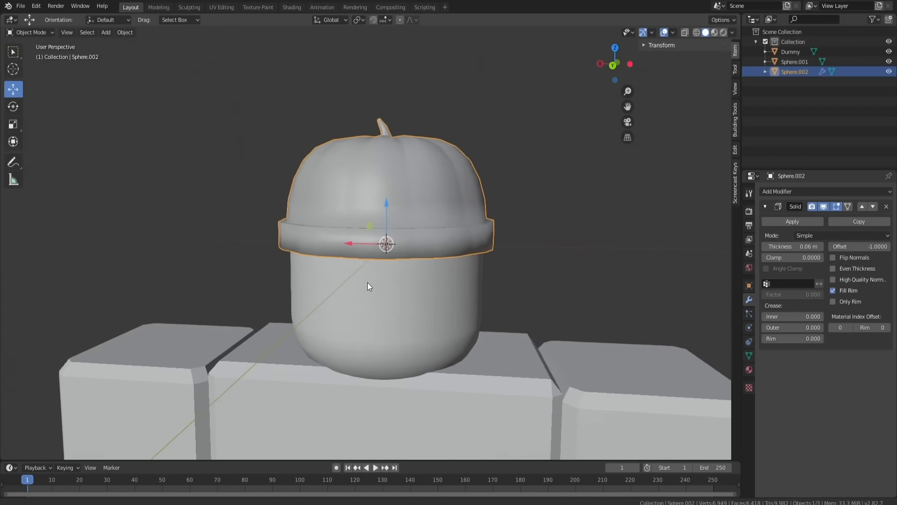
middle_drag(401, 230, 458, 349)
scroll(411, 246, up, 1)
scroll(410, 246, down, 2)
scroll(477, 314, up, 4)
key(Tab)
alt+click(473, 380)
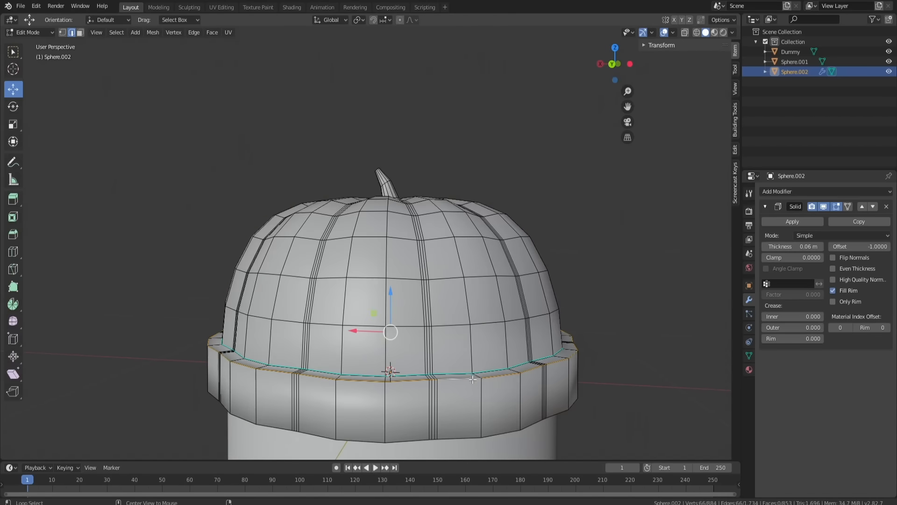
middle_drag(474, 383, 458, 349)
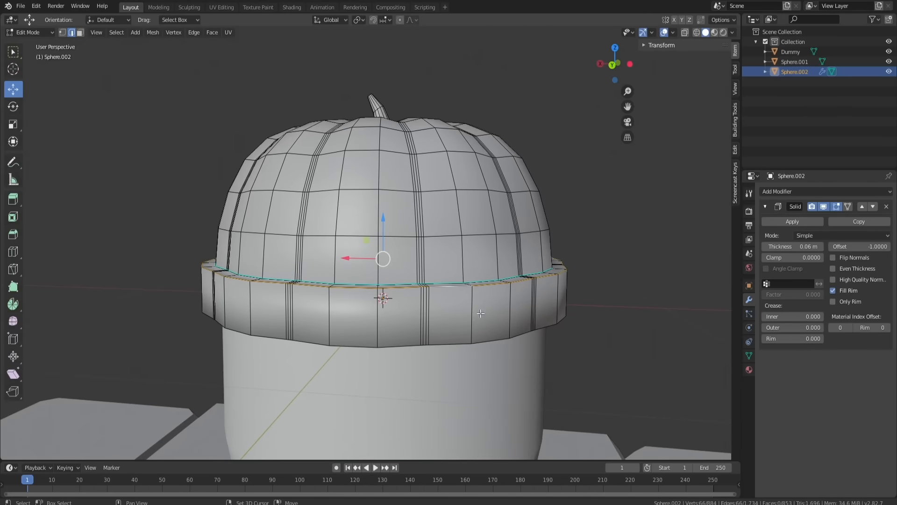
alt+shift+click(458, 349)
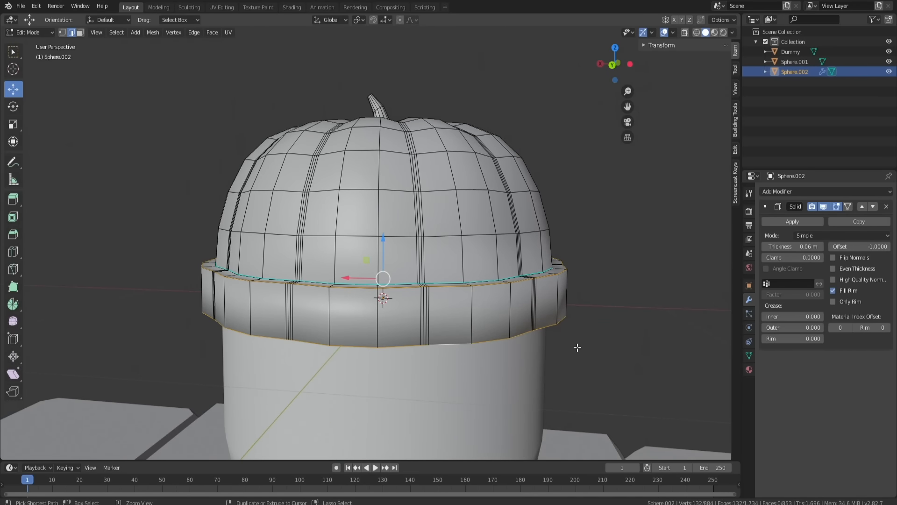
key(ctrl+b)
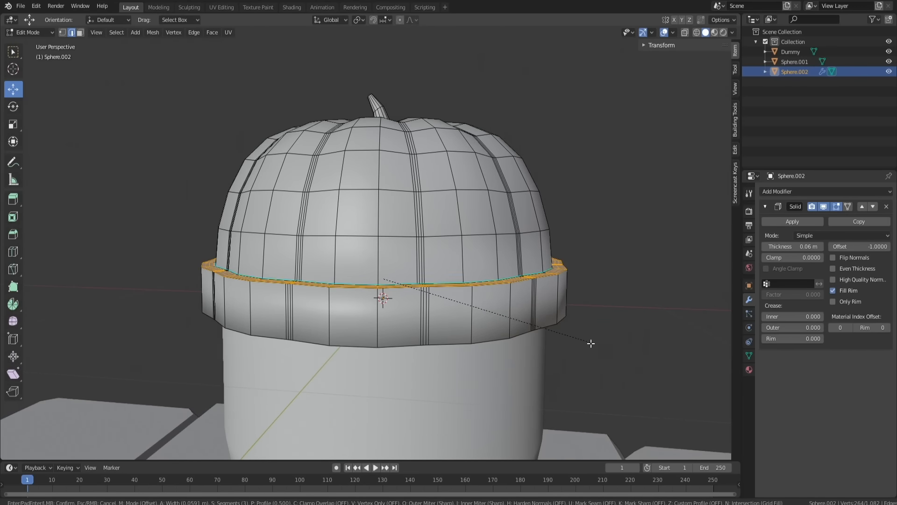
right_click(595, 343)
Select only the edge loop along the upper outer edge of the cap's brim.
scroll(553, 322, up, 3)
alt+click(552, 306)
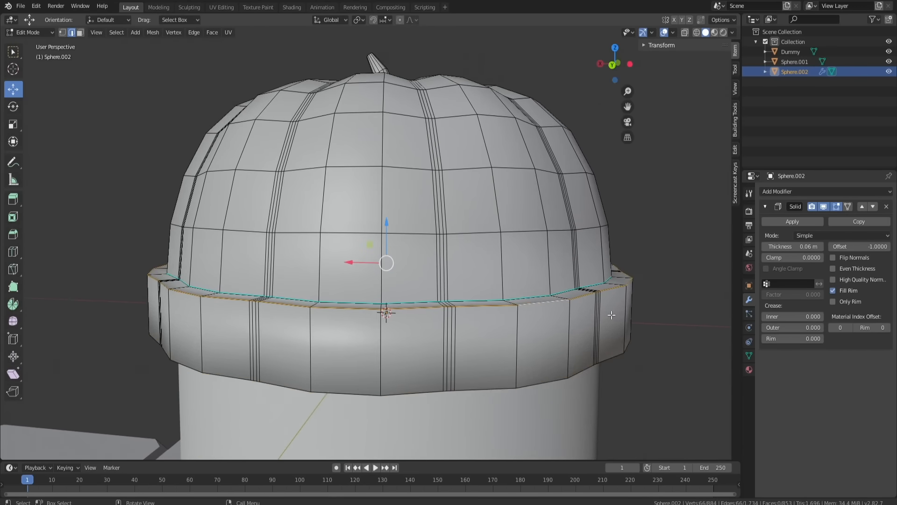
scroll(565, 308, down, 5)
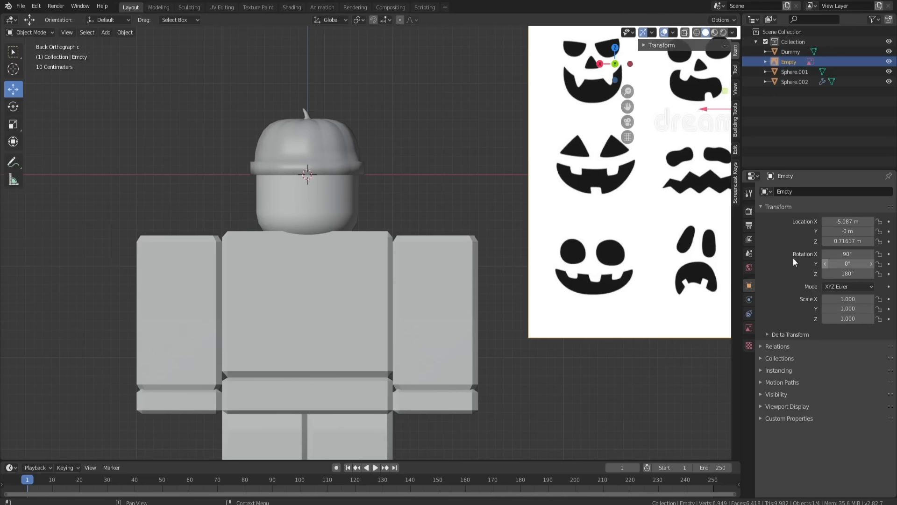
Deselect the pumpkin-face reference image and open the brimmed cap in Edit Mode.
scroll(447, 197, down, 3)
click(414, 164)
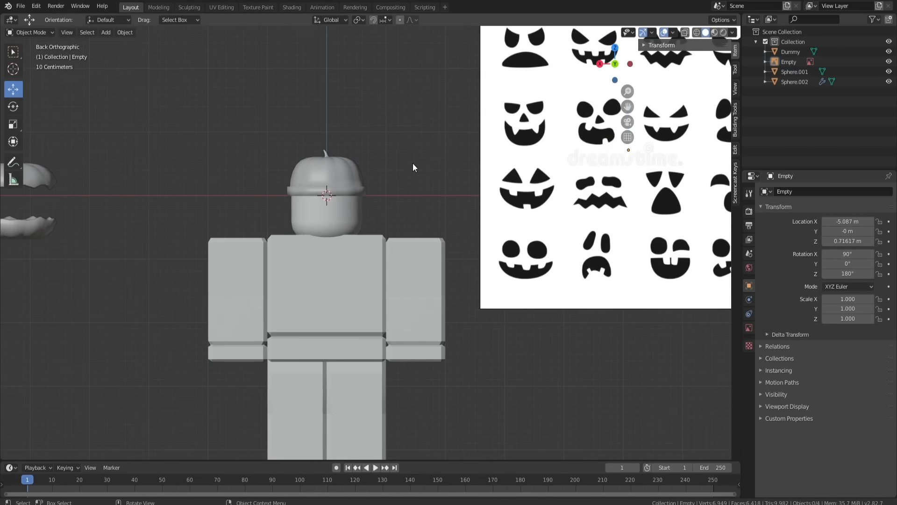
scroll(438, 215, up, 1)
scroll(492, 290, up, 3)
shift+middle_drag(411, 210, 407, 171)
click(427, 204)
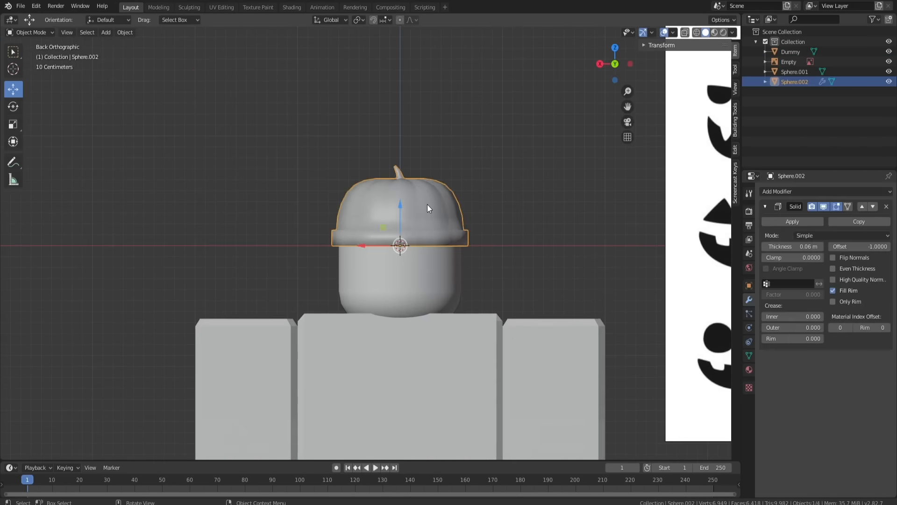
key(Tab)
Try to bevel the selected upper outer edge loop of the cap's brim.
scroll(431, 224, up, 5)
middle_drag(512, 226, 516, 266)
scroll(513, 202, up, 4)
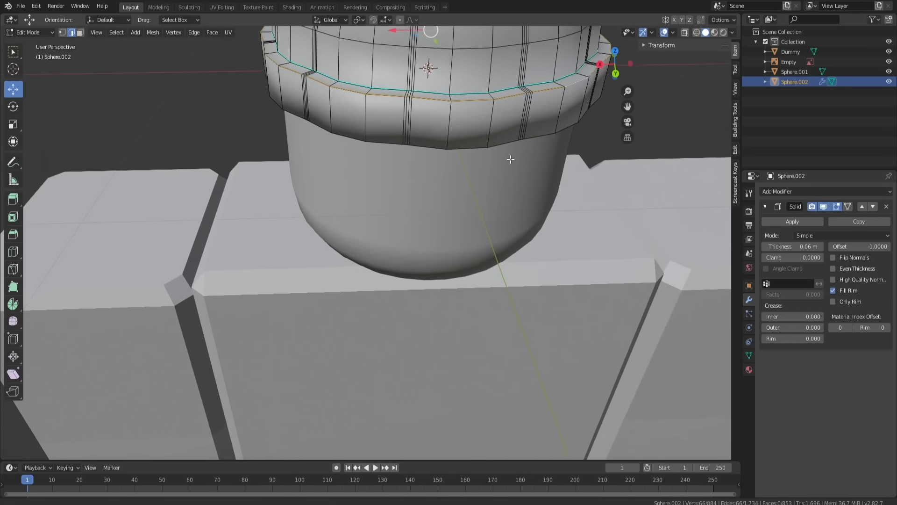
shift+middle_drag(510, 158, 477, 273)
scroll(477, 274, up, 2)
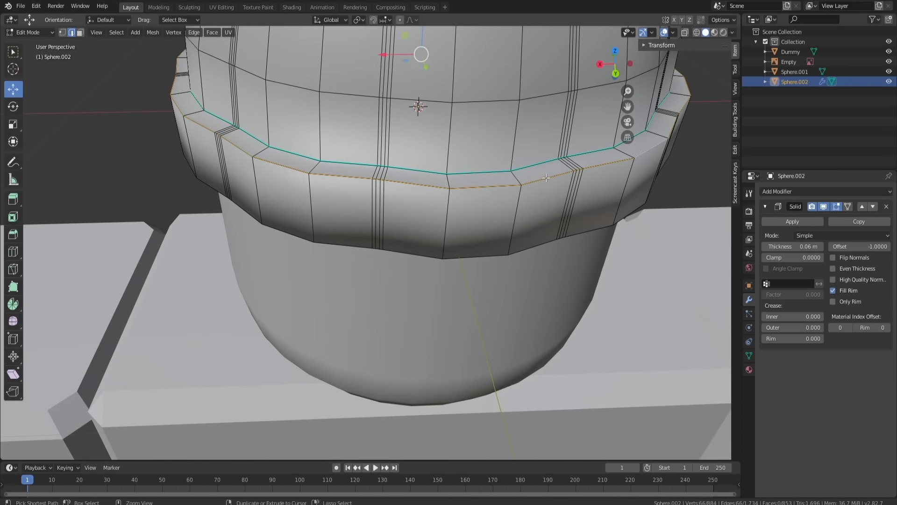
key(ctrl+b)
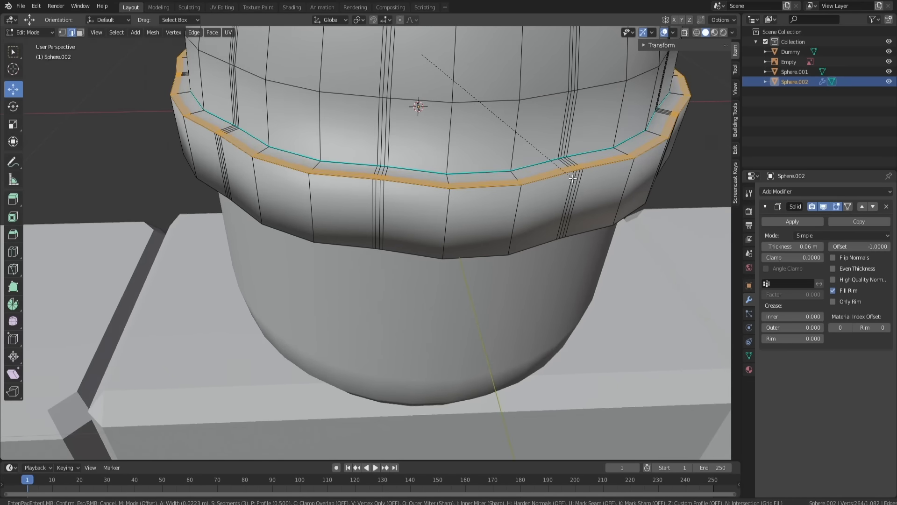
click(580, 175)
scroll(571, 148, down, 1)
scroll(573, 164, down, 4)
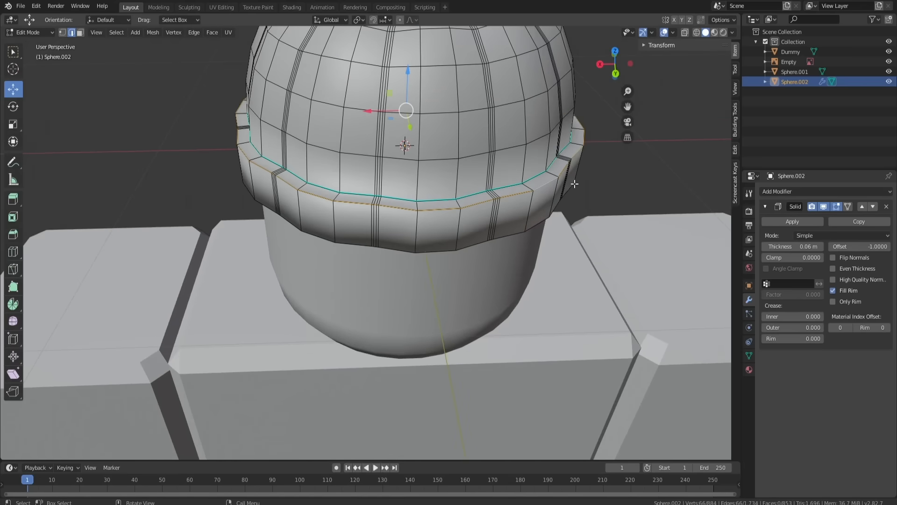
Examine the whole pumpkin-face reference sheet beside the dummy for carving designs.
middle_drag(595, 197, 565, 173)
scroll(560, 201, down, 8)
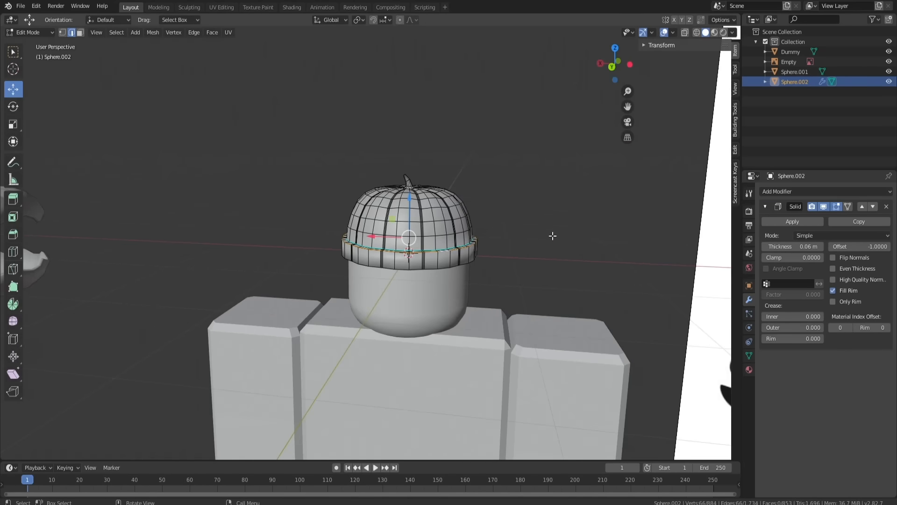
shift+middle_drag(592, 255, 348, 219)
middle_drag(426, 218, 435, 358)
scroll(406, 201, up, 4)
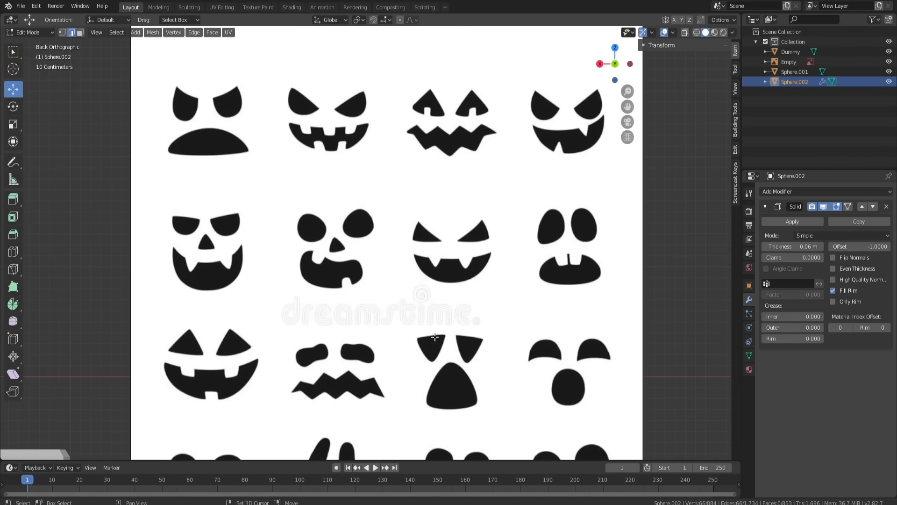
scroll(435, 325, down, 2)
shift+middle_drag(422, 322, 440, 270)
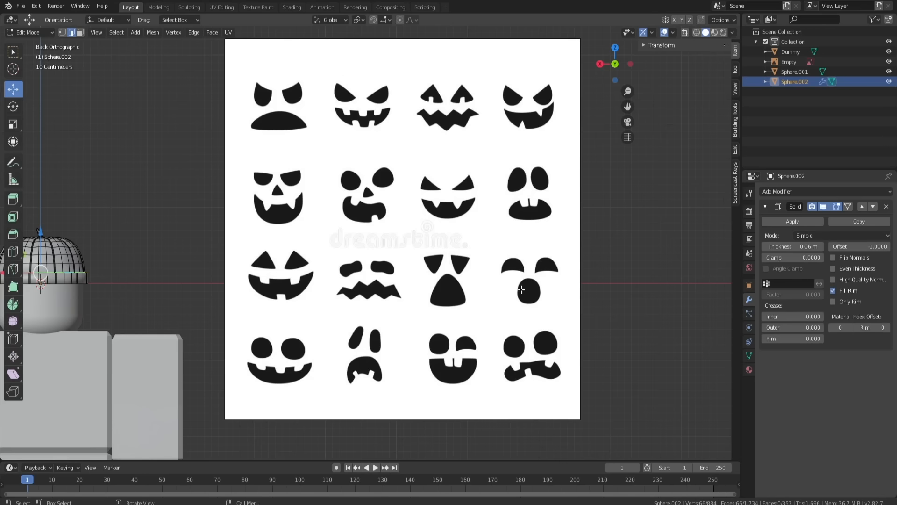
Look closely at the third-row reference faces with triangular and arched eyes, and compare them with the cap.
scroll(534, 278, up, 1)
scroll(583, 301, up, 1)
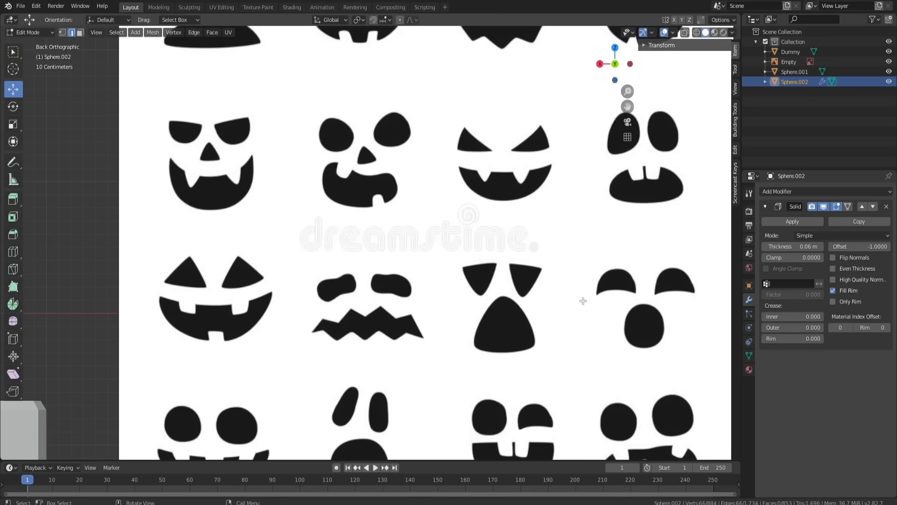
shift+middle_drag(608, 288, 434, 286)
scroll(444, 282, up, 3)
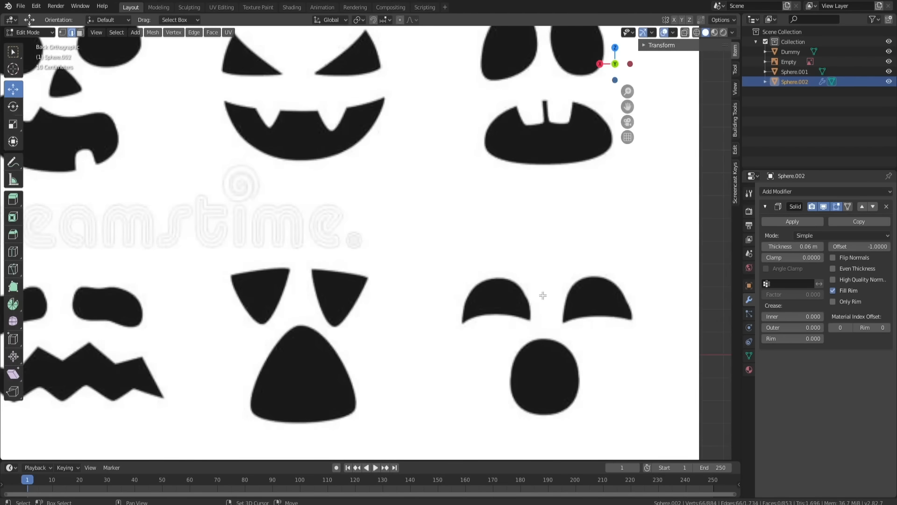
shift+middle_drag(543, 296, 413, 287)
scroll(435, 297, up, 1)
scroll(436, 297, down, 3)
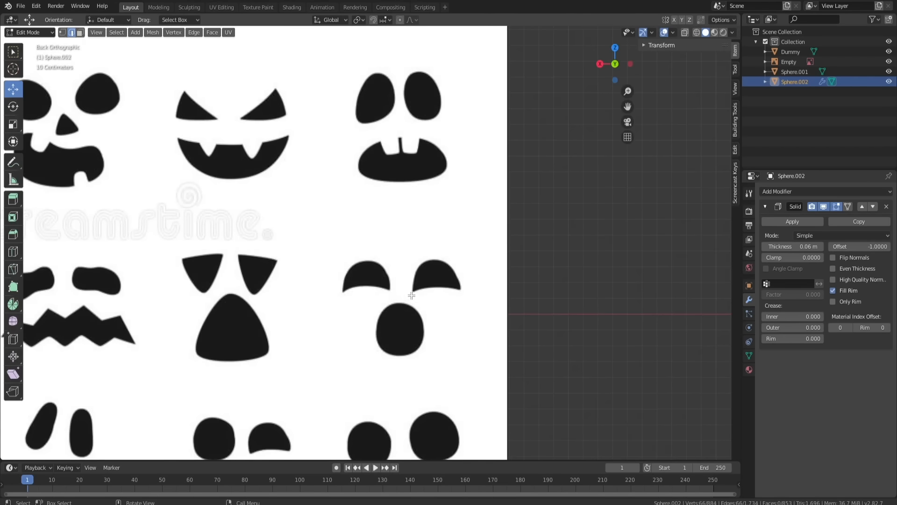
scroll(413, 292, down, 1)
scroll(415, 294, up, 2)
scroll(392, 288, down, 4)
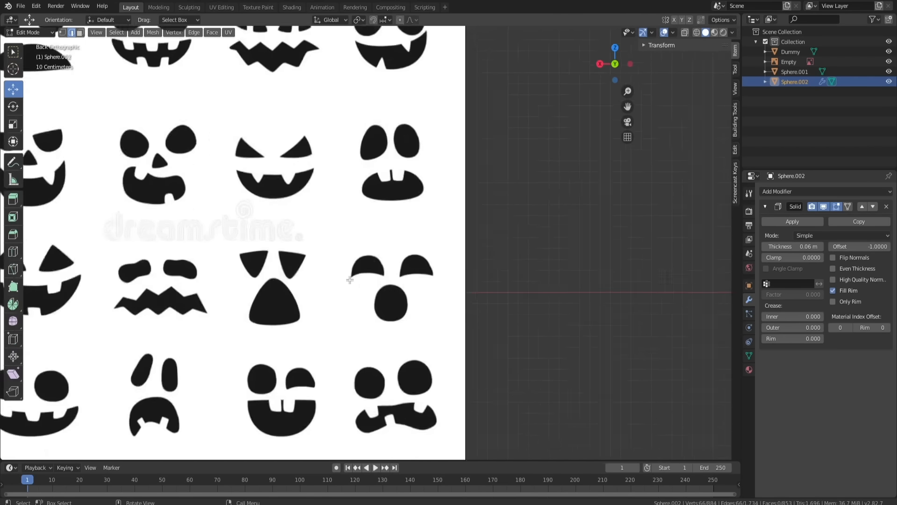
shift+middle_drag(307, 251, 640, 228)
shift+middle_drag(339, 254, 550, 245)
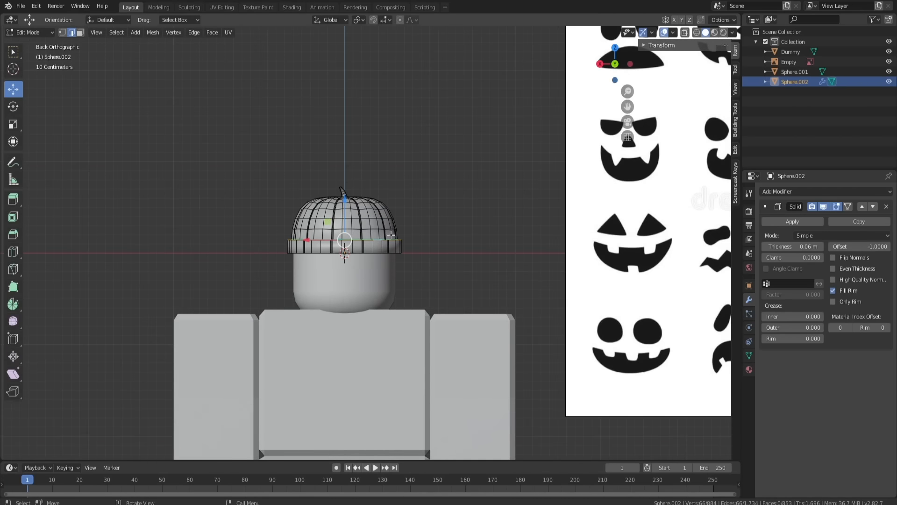
scroll(391, 235, down, 3)
scroll(451, 251, up, 1)
shift+middle_drag(451, 251, 308, 250)
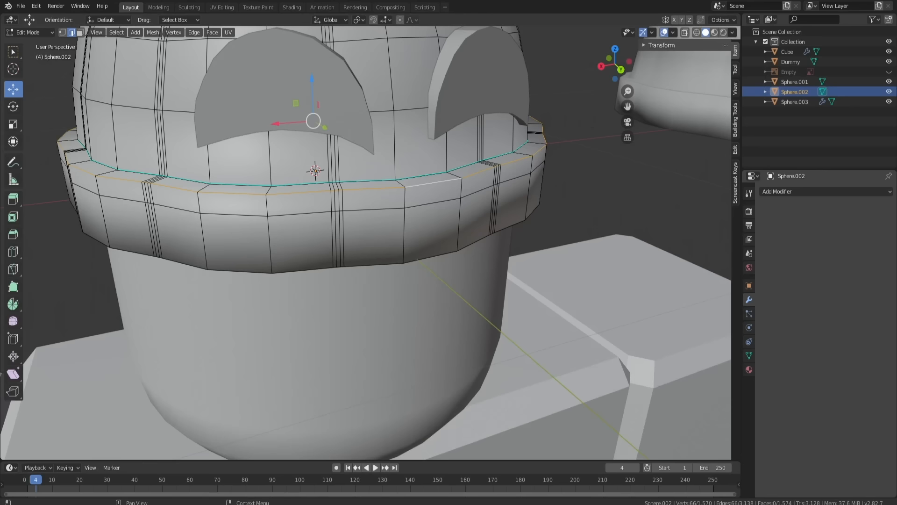
Select the upper outer edge loop of the brim in Edit Mode and try a bevel on it alone.
scroll(444, 182, down, 3)
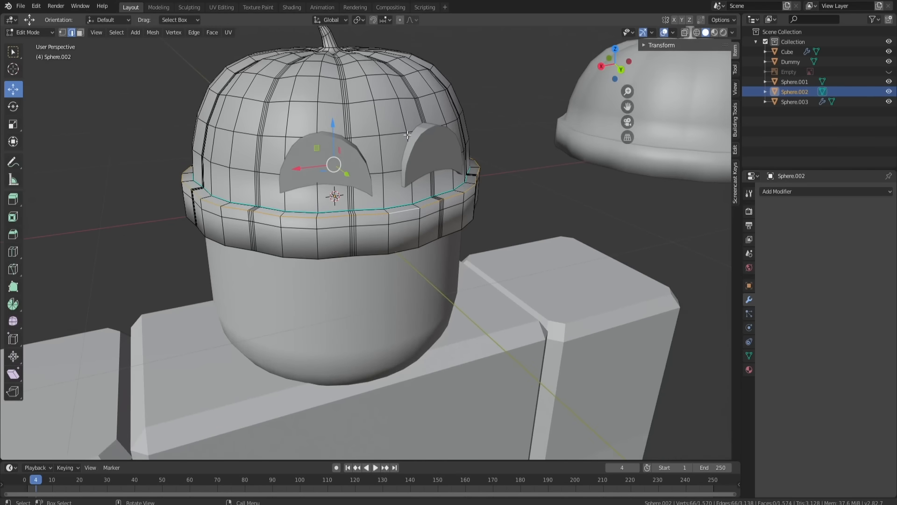
key(Tab)
middle_drag(428, 133, 503, 171)
scroll(471, 153, up, 3)
key(Tab)
alt+click(458, 193)
mouse_move(280, 69)
mouse_down()
mouse_move(281, 55)
mouse_move(283, 66)
mouse_up()
key(ctrl+z)
scroll(443, 171, up, 2)
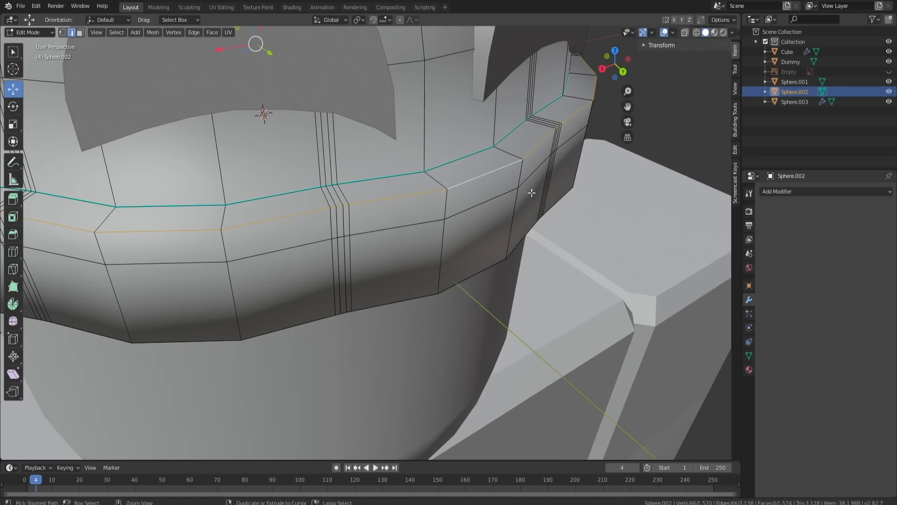
key(ctrl+b)
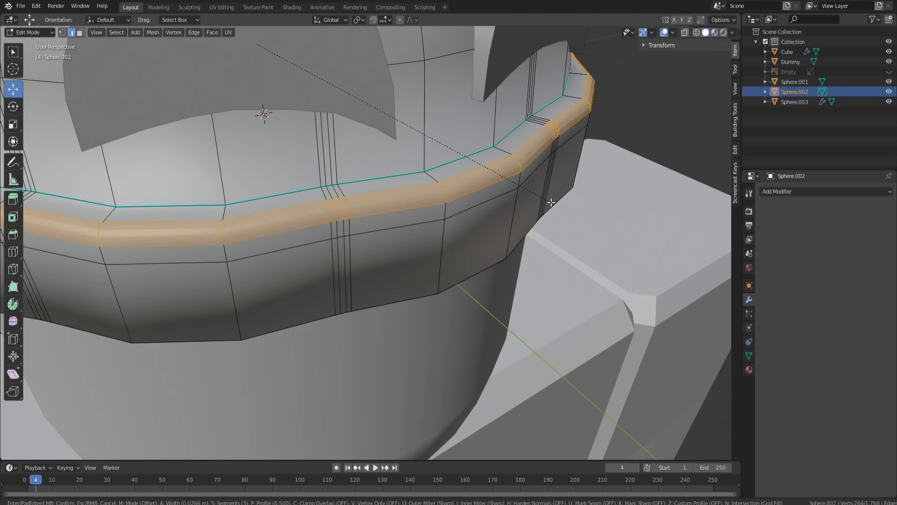
right_click(548, 206)
Bevel the upper and lower outer edge loops of the cap's brim together with three segments, and return to Object Mode.
middle_drag(539, 233, 525, 194)
alt+shift+click(478, 225)
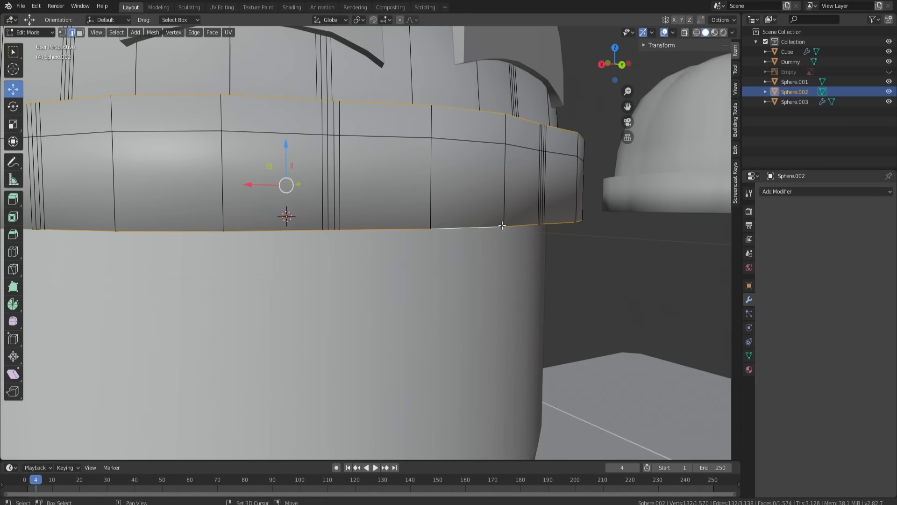
middle_drag(545, 224, 551, 200)
key(ctrl+b)
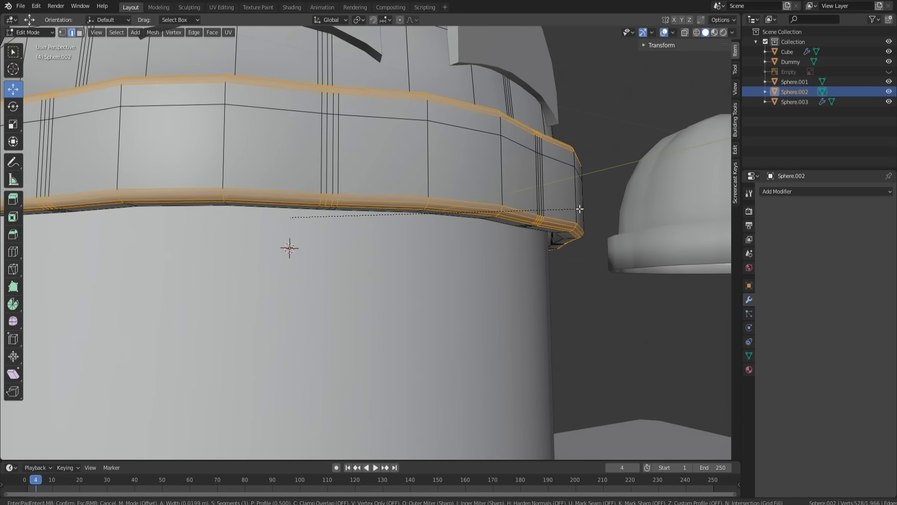
click(618, 192)
key(Tab)
Add the eye shapes to the cap selection and raise them together about 0.06 m along Z.
middle_drag(618, 192, 571, 250)
scroll(517, 226, down, 6)
scroll(524, 259, down, 3)
shift+click(390, 178)
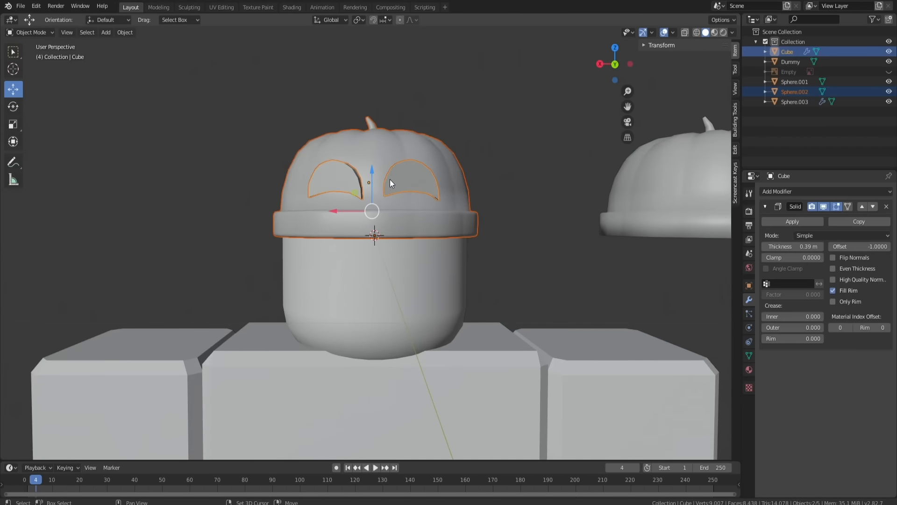
shift+click(425, 183)
middle_drag(425, 183, 407, 183)
scroll(405, 175, up, 4)
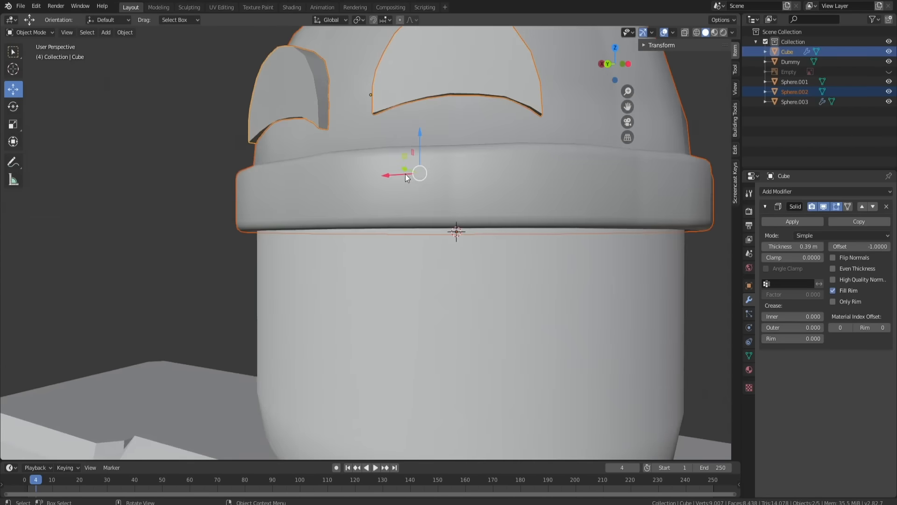
drag(420, 136, 421, 119)
scroll(442, 220, down, 4)
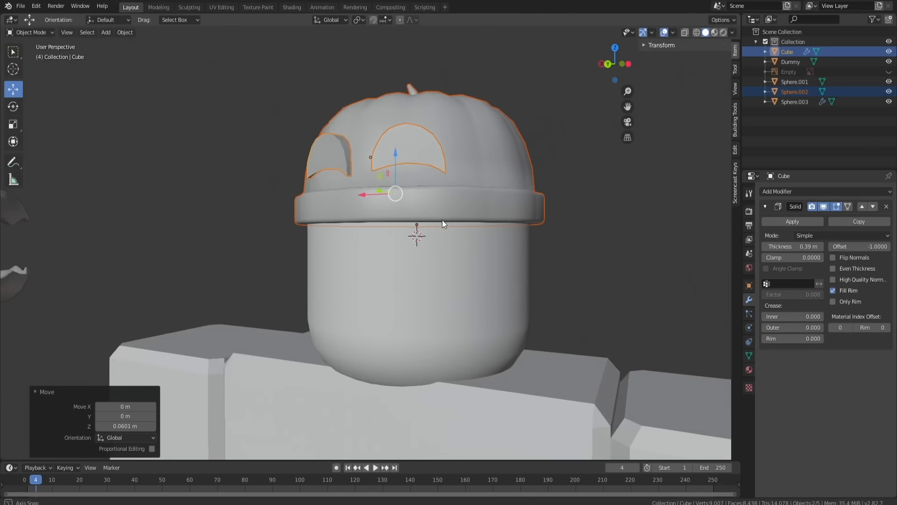
Shift the cap and eyes slightly, then scale them together to 0.966 and fine-tune with a second scale of about 1.005.
drag(377, 160, 386, 134)
mouse_move(539, 222)
middle_down()
mouse_move(545, 195)
mouse_move(466, 225)
mouse_move(540, 216)
mouse_move(545, 226)
middle_up()
key(s)
click(575, 231)
scroll(467, 224, up, 2)
key(s)
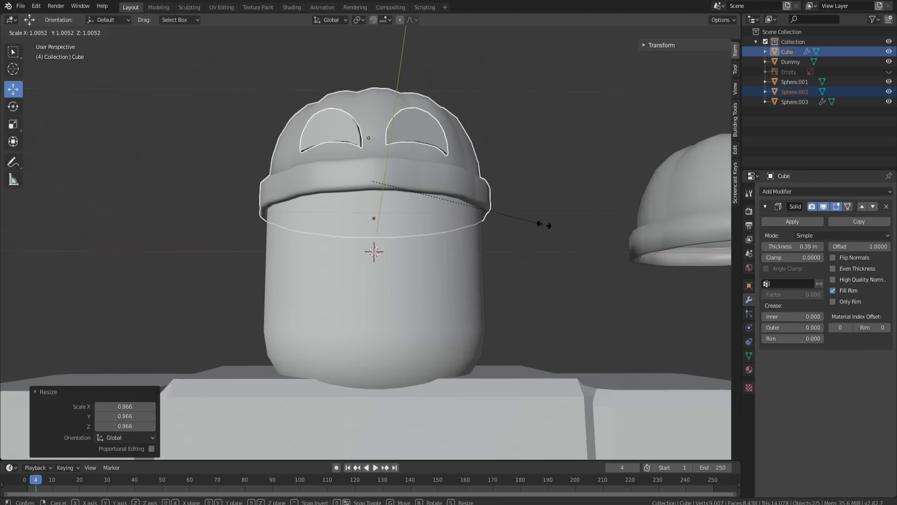
click(544, 225)
Inspect the cap's fit on the dummy's head from below, the front and close up.
middle_drag(535, 181, 549, 142)
key(Tab)
key(Tab)
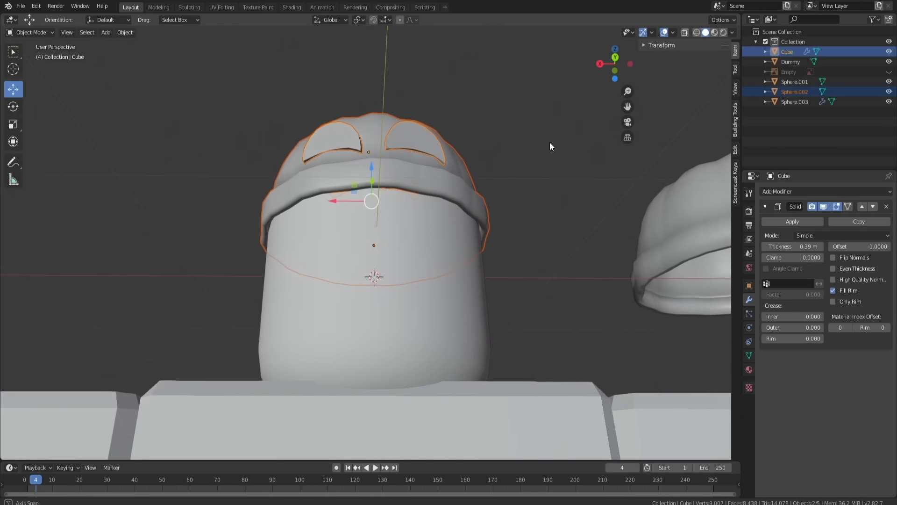
middle_drag(514, 209, 508, 252)
scroll(509, 253, down, 3)
key(Tab)
key(Tab)
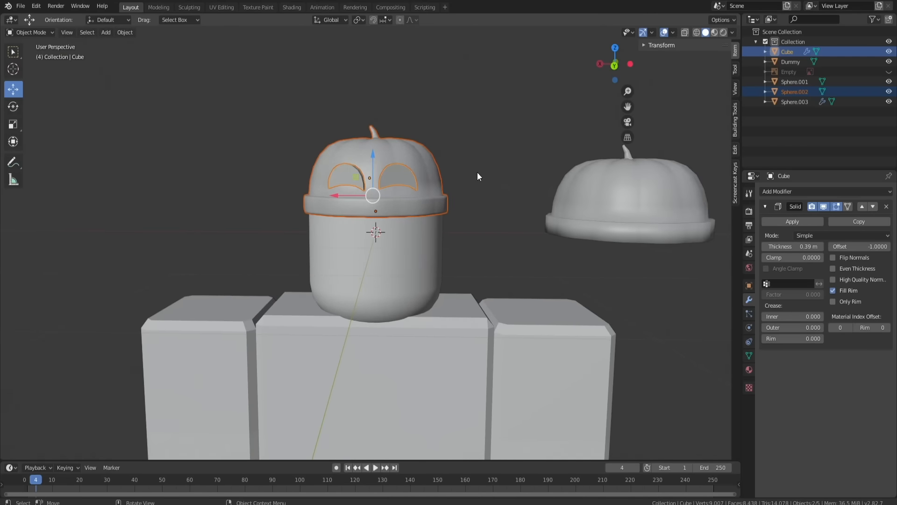
scroll(498, 152, up, 3)
click(501, 149)
middle_drag(501, 149, 449, 257)
scroll(489, 228, up, 3)
scroll(473, 228, down, 2)
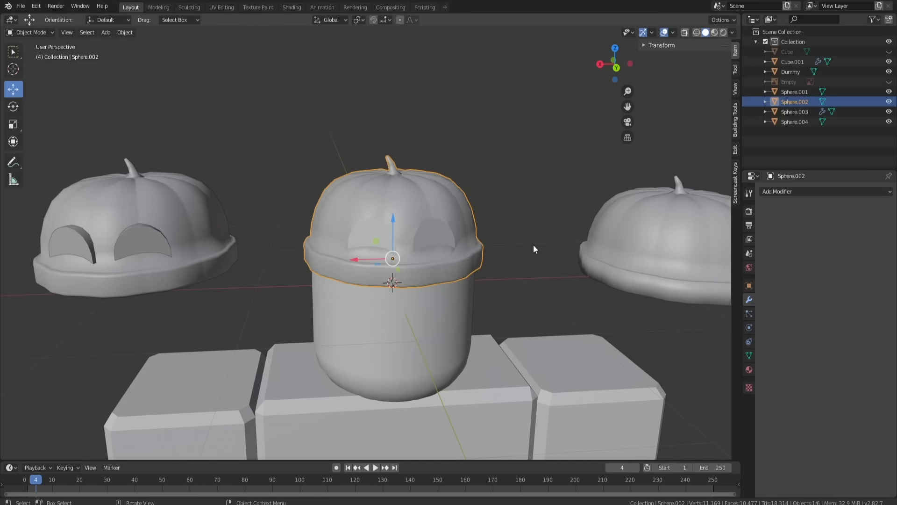
Check the normals of the hats and dummy with the Face Orientation overlay, switching it off when done.
middle_drag(534, 245, 496, 274)
scroll(431, 286, down, 4)
scroll(428, 271, down, 3)
middle_drag(482, 231, 480, 273)
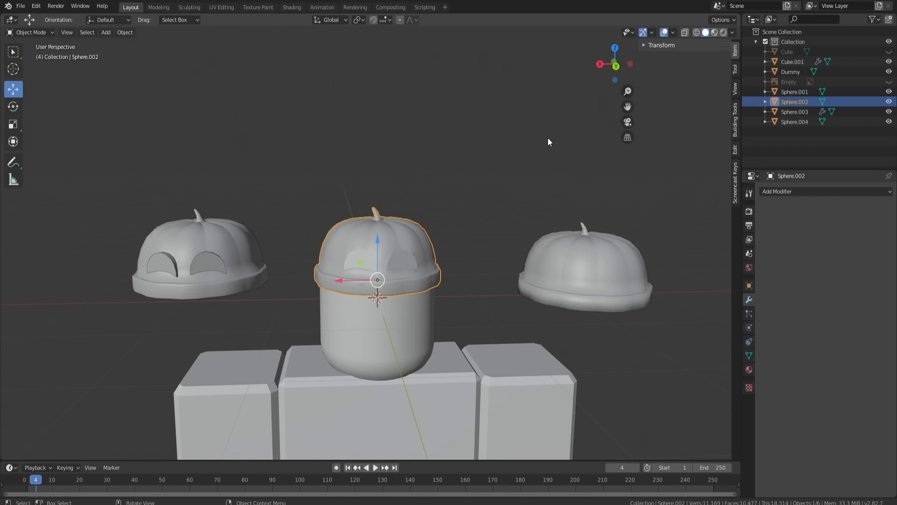
scroll(445, 226, up, 3)
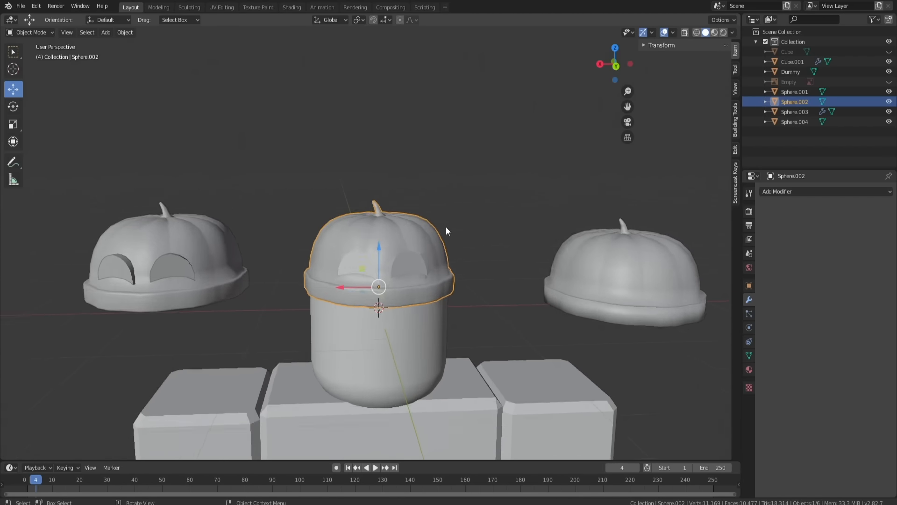
click(673, 33)
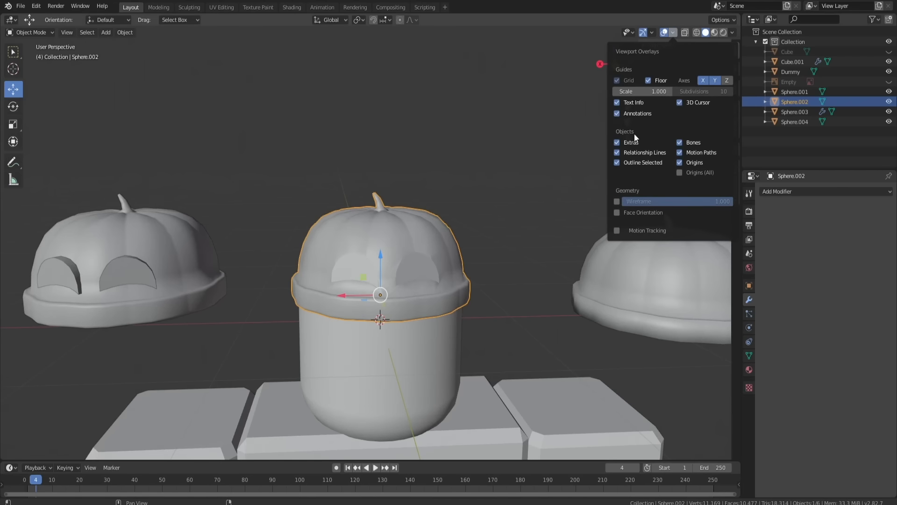
click(619, 212)
middle_drag(465, 204, 514, 159)
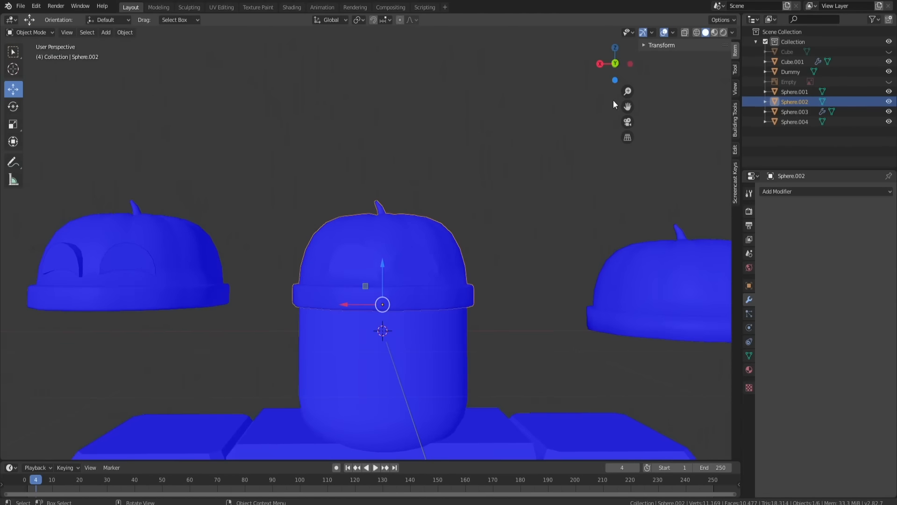
click(643, 46)
click(643, 46)
click(673, 32)
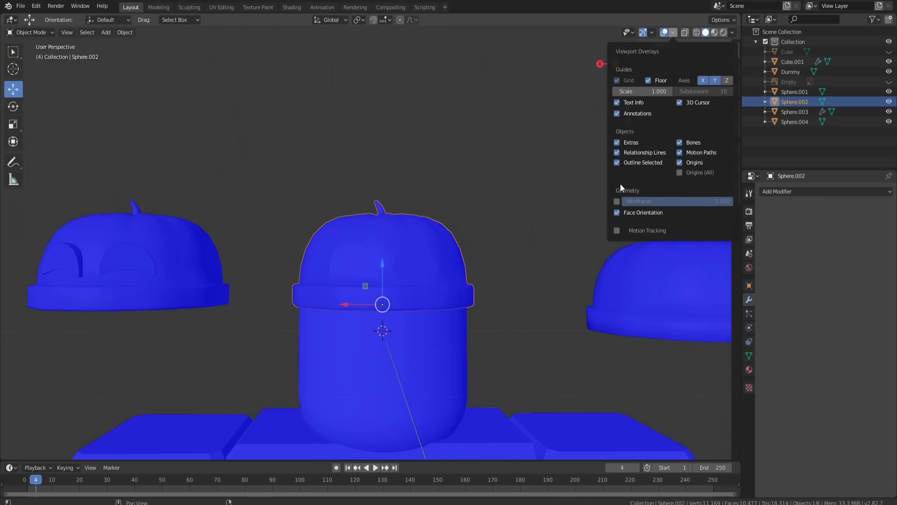
click(617, 212)
Merge all of the cap's vertices by distance in Edit Mode.
key(Tab)
scroll(416, 238, up, 1)
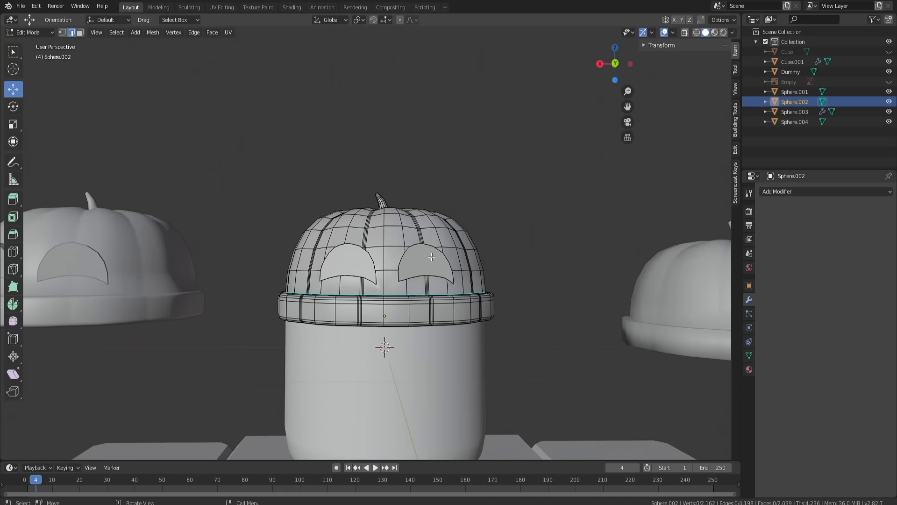
key(a)
middle_drag(431, 257, 469, 239)
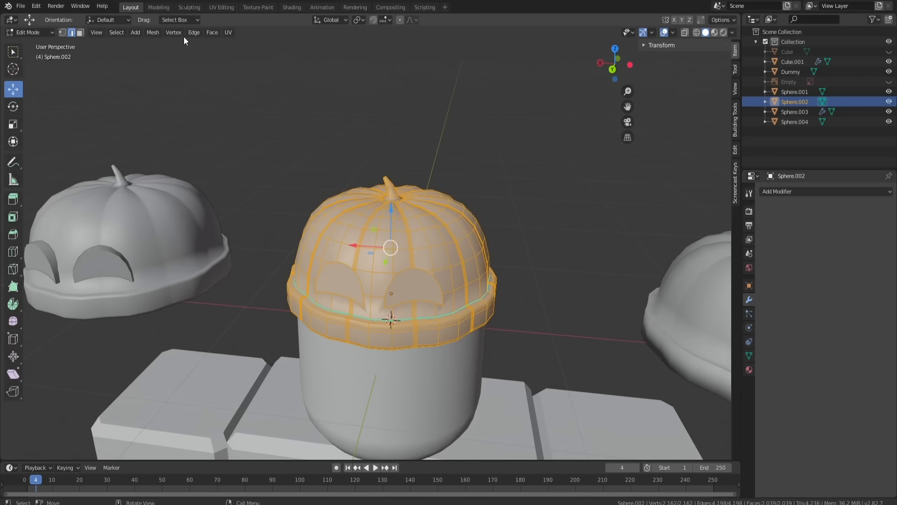
key(1)
click(153, 32)
mouse_move(182, 232)
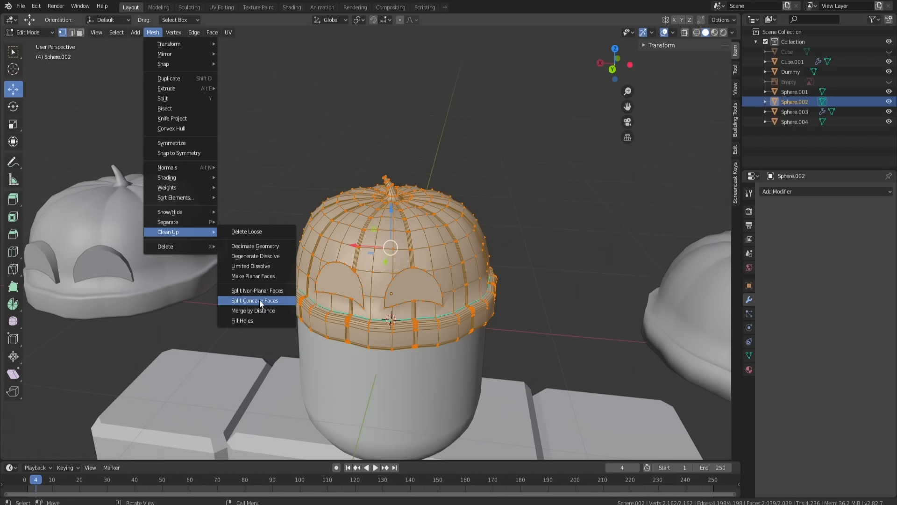
click(253, 310)
In Object Mode, set the cap's origin to its geometry and shade the cap smooth.
middle_drag(280, 299, 421, 246)
key(Tab)
right_click(422, 246)
mouse_move(421, 245)
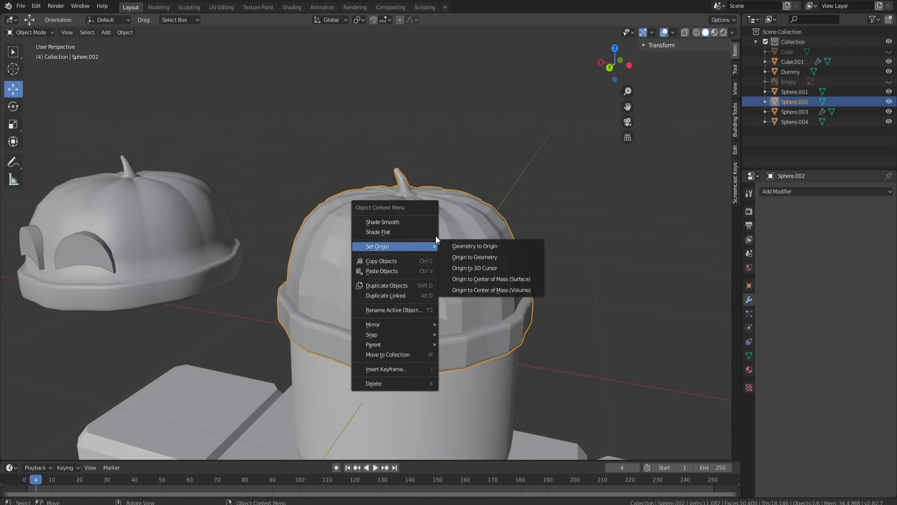
click(475, 257)
right_click(463, 236)
click(436, 214)
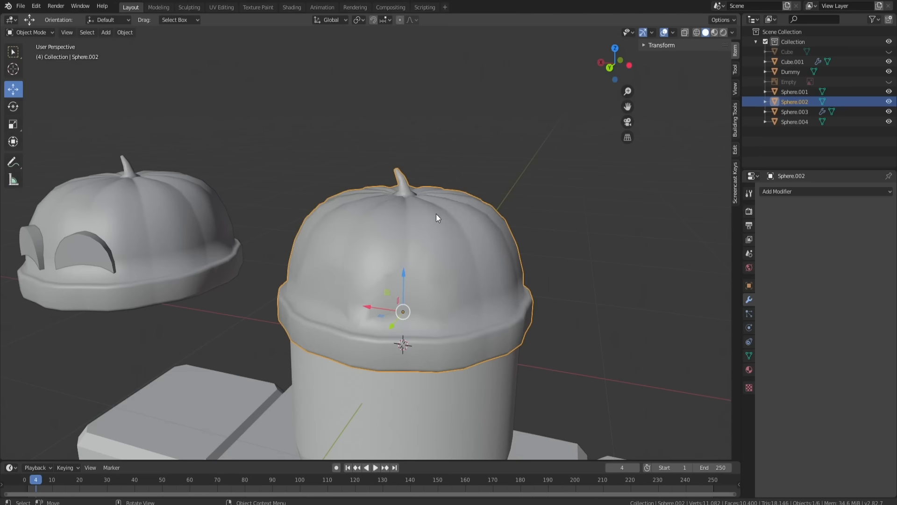
Enable Auto Smooth for the cap's normals and view its mesh in Edit Mode.
click(749, 355)
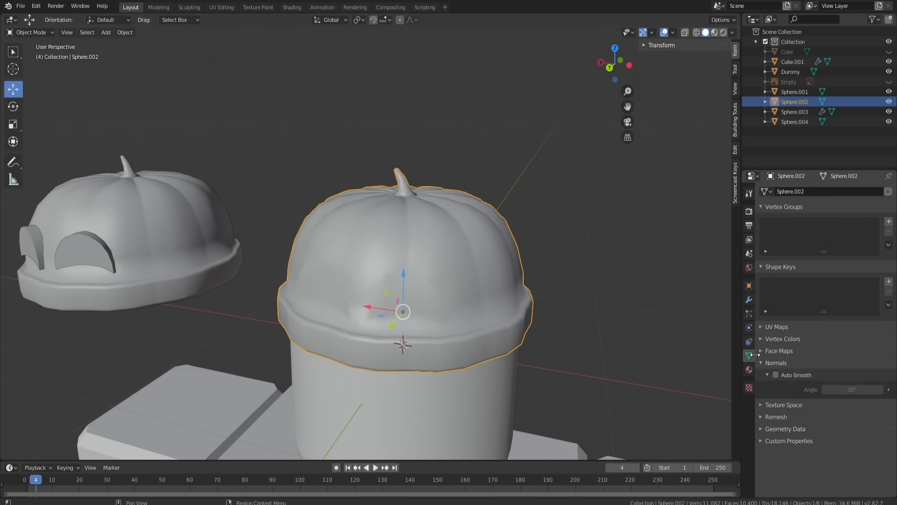
click(776, 375)
middle_drag(654, 318, 535, 310)
key(Tab)
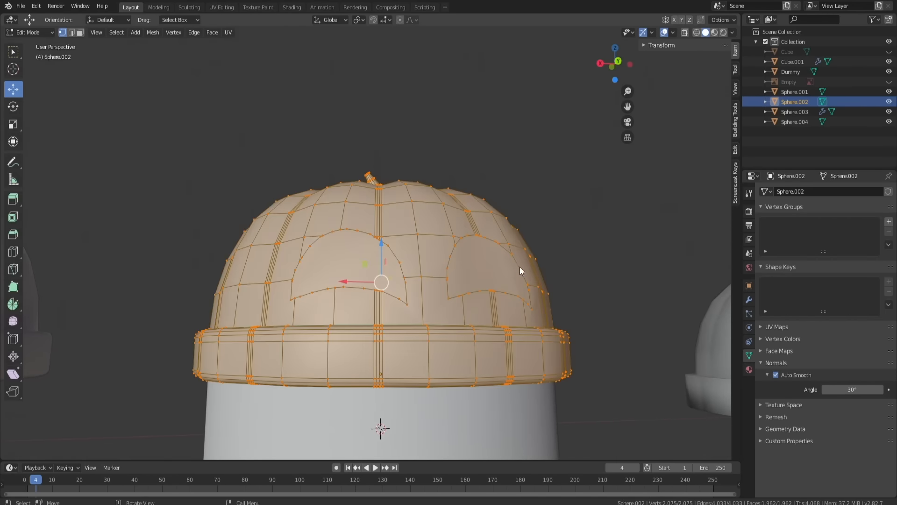
middle_drag(510, 258, 464, 262)
scroll(464, 261, down, 6)
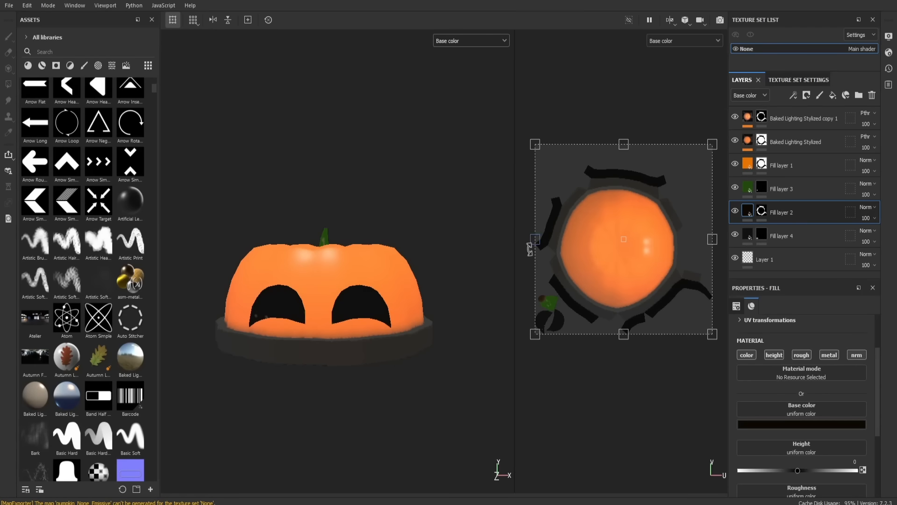
Switch to Substance 3D Painter and view the textured pumpkin hat from the front, side and slightly above.
alt+drag(401, 297, 470, 245)
alt+drag(303, 236, 448, 247)
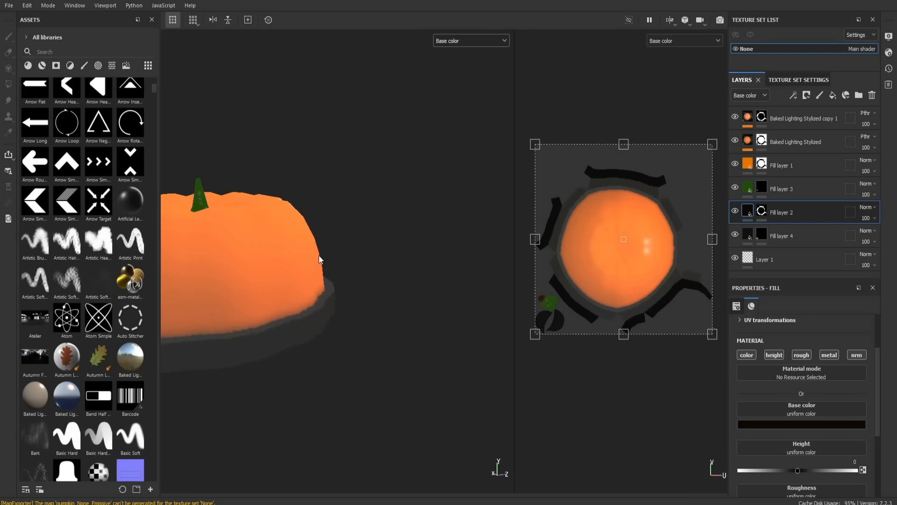
alt+drag(321, 260, 380, 241)
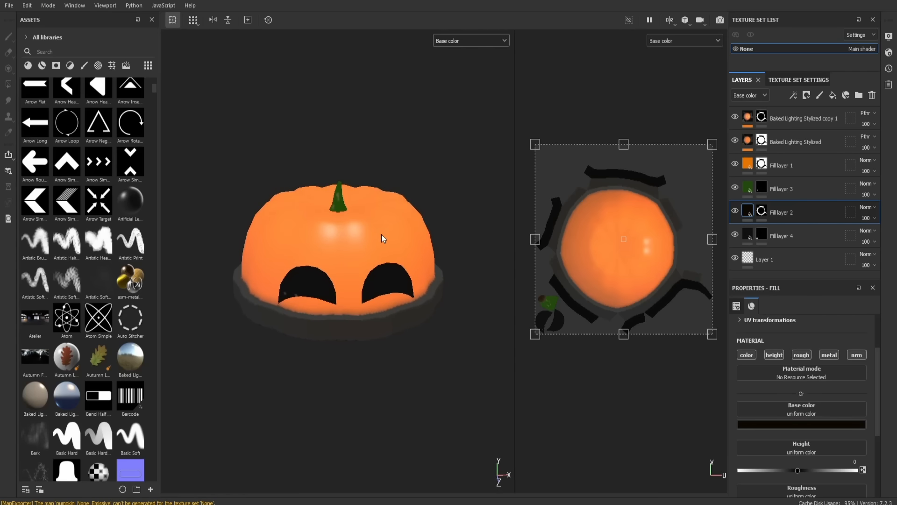